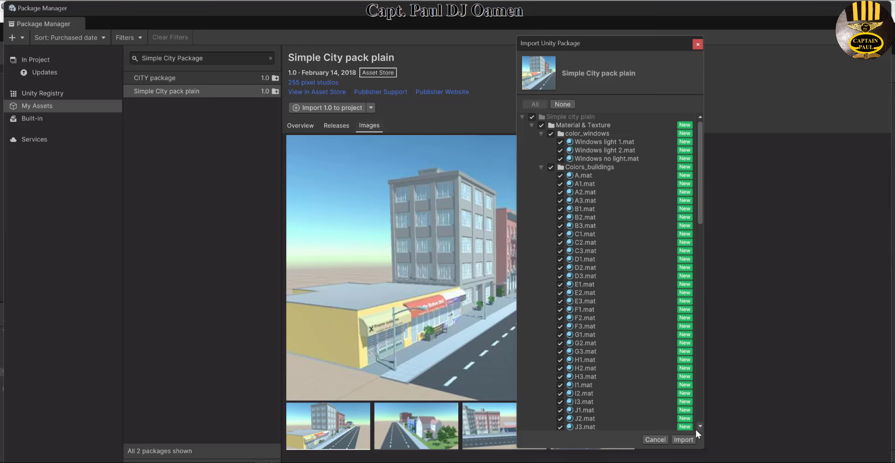
- Import all files of the Simple City pack plain package into the project
click(689, 440)
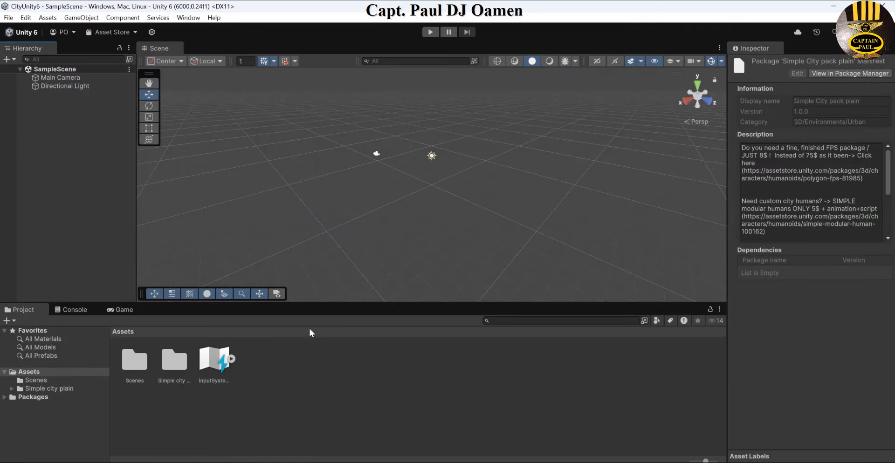
- Open the Demo Scene from the Simple city plain > scene folder
click(63, 390)
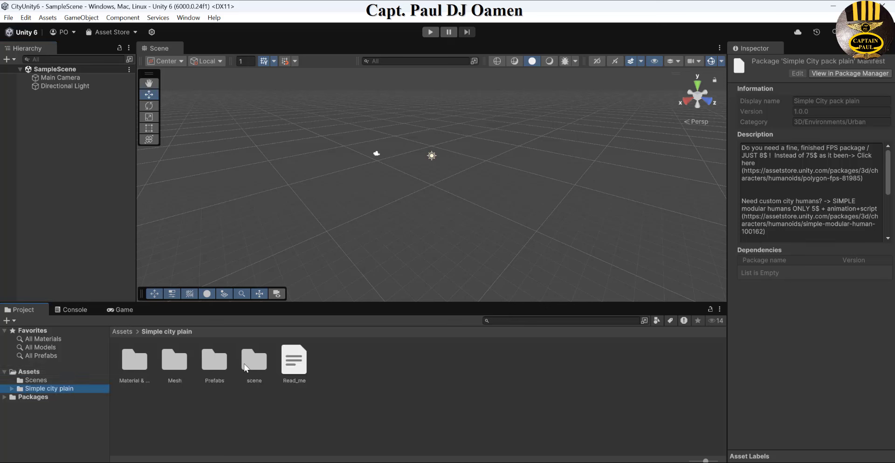
double_click(260, 362)
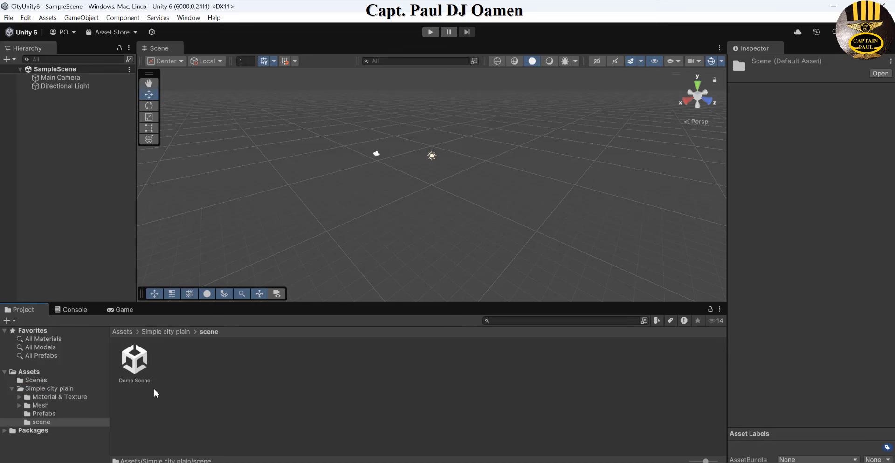
double_click(134, 366)
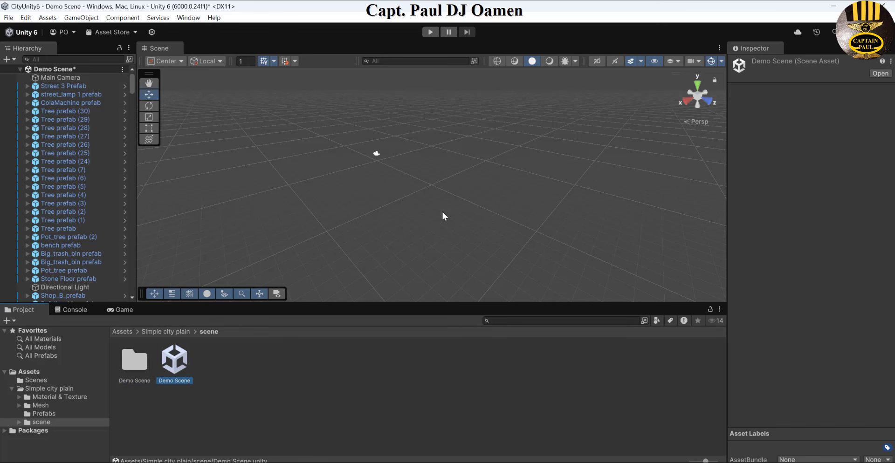
- Frame Tree prefab (25) in the Scene view and zoom in on it
double_click(56, 154)
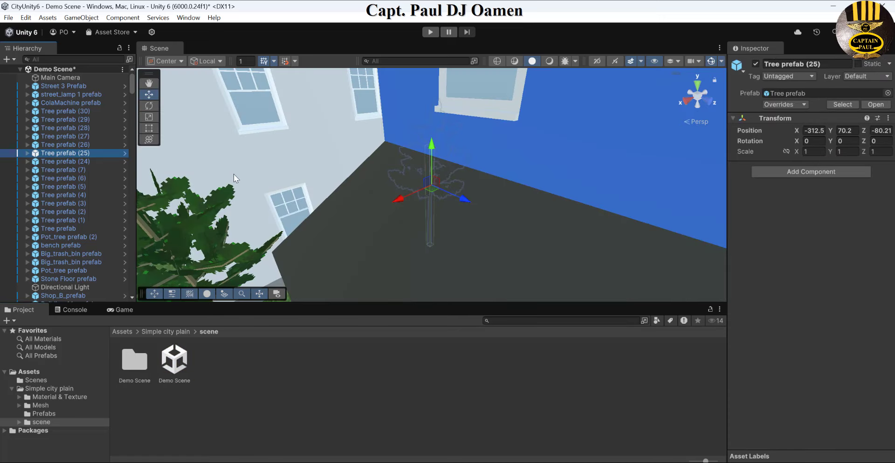
scroll(478, 189, down, 6)
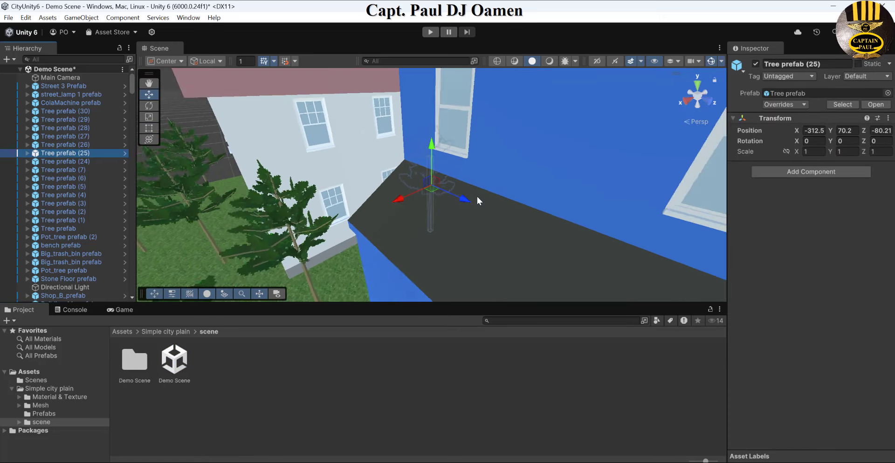
scroll(571, 210, down, 5)
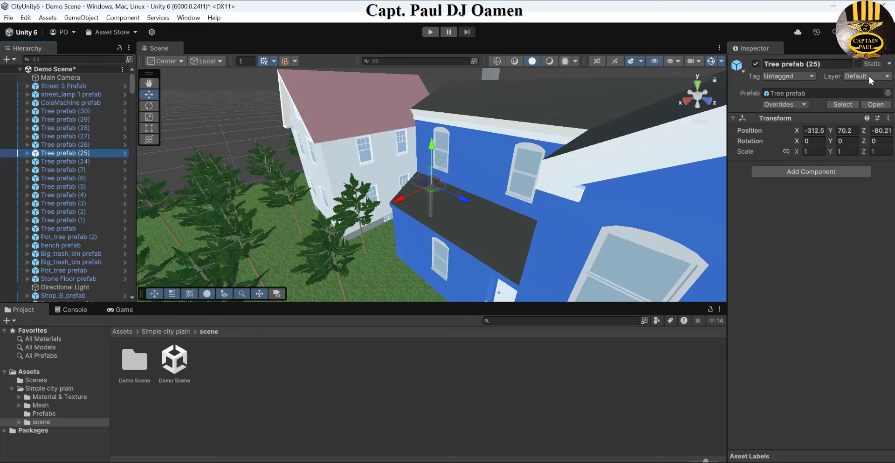
- Set Main Camera position to X -312.5, Y 70.2, Z -20 and show its live preview
click(823, 130)
key(ctrl+c)
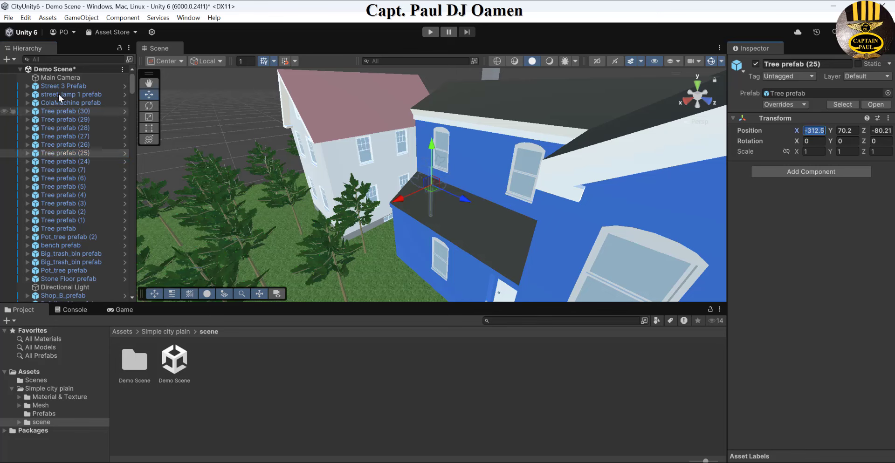
click(60, 77)
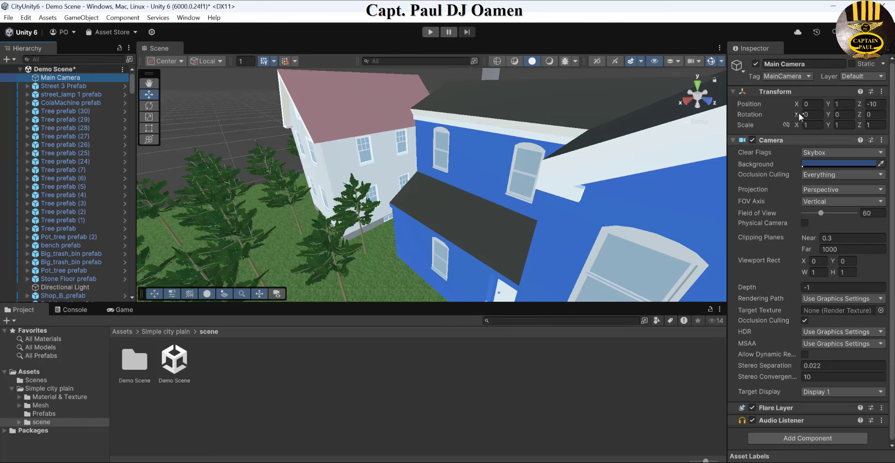
click(813, 105)
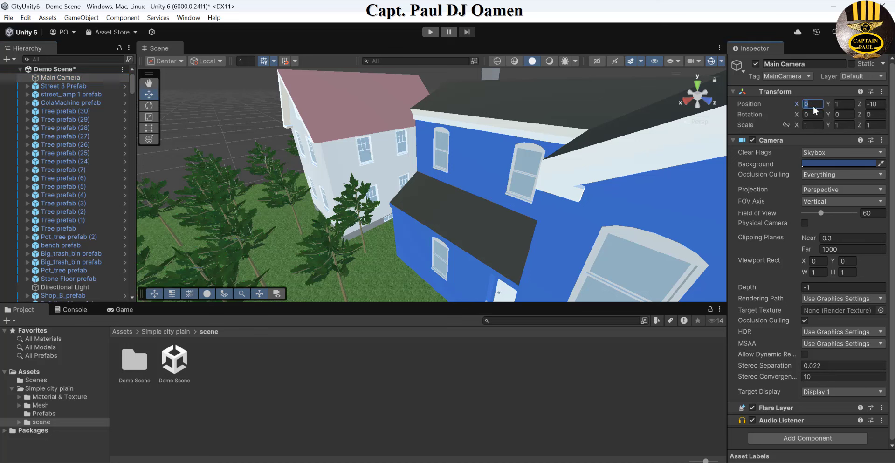
key(ctrl+v)
click(844, 104)
text(70.2)
click(875, 106)
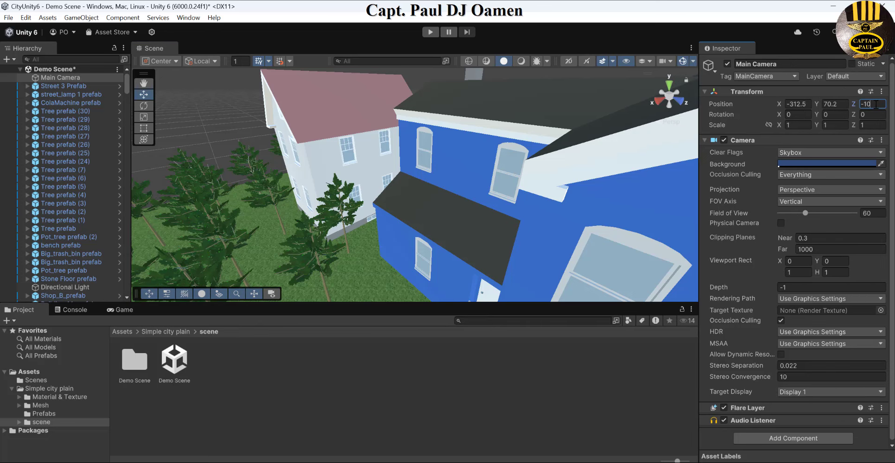
key(BackSpace)
key(BackSpace)
text(20)
click(271, 294)
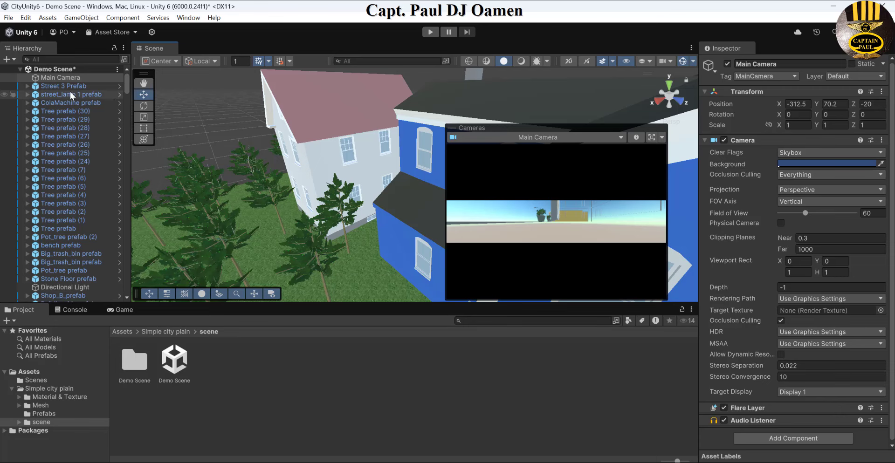
- Drag the Main Camera's move handles to about -317.51, 73.55, -29.45, facing down the street
double_click(71, 77)
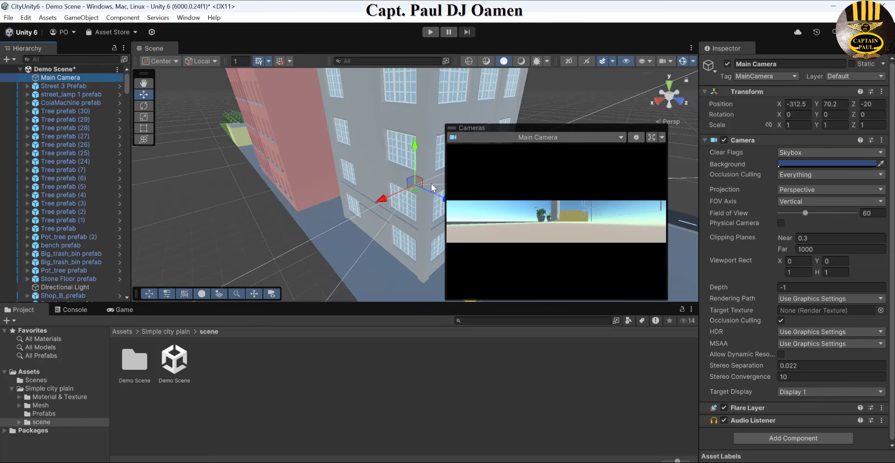
drag(388, 195, 413, 189)
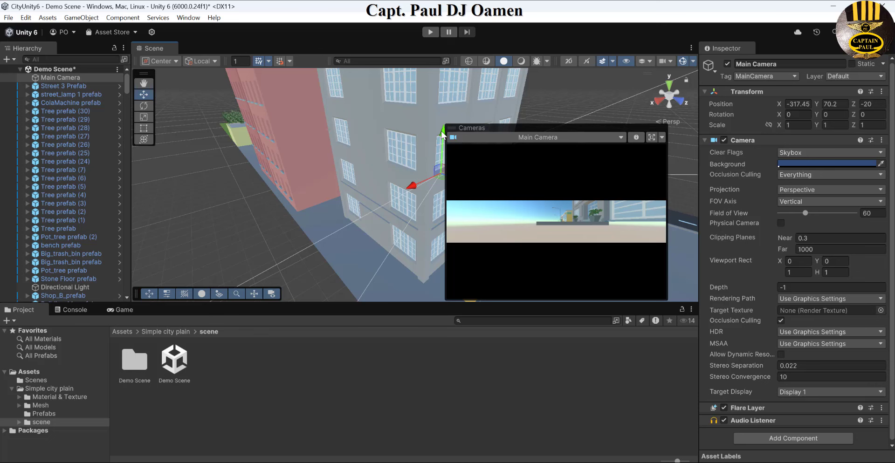
drag(443, 132, 443, 108)
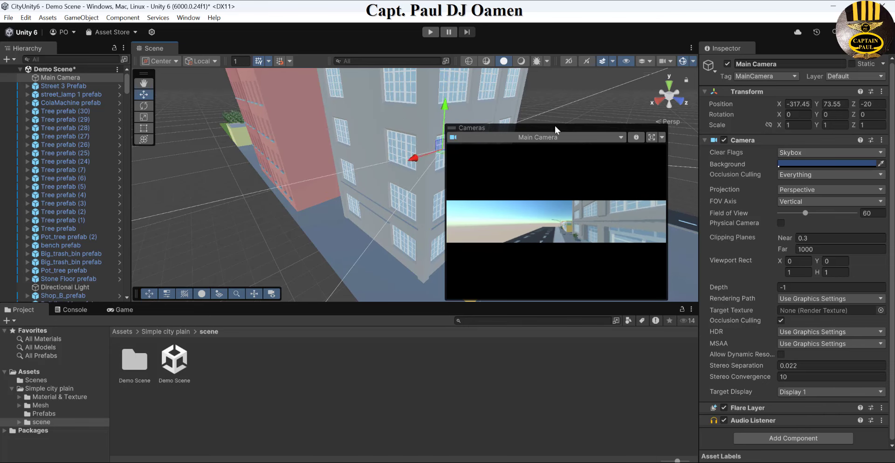
drag(554, 126, 577, 132)
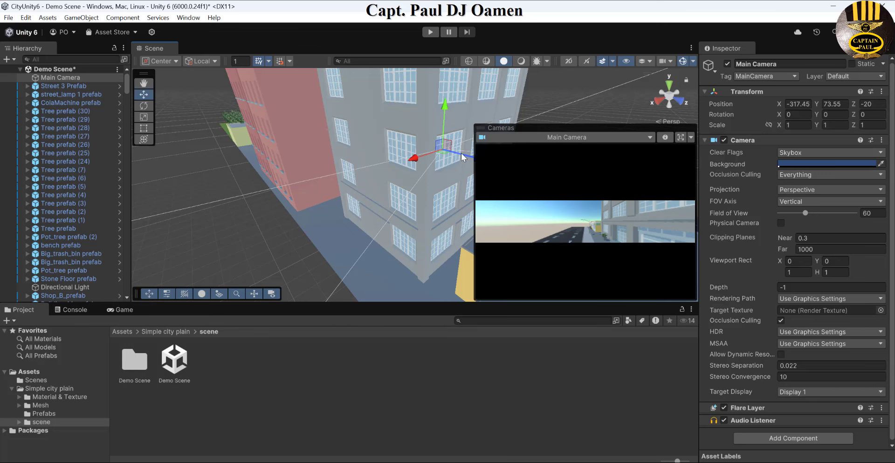
drag(461, 153, 363, 147)
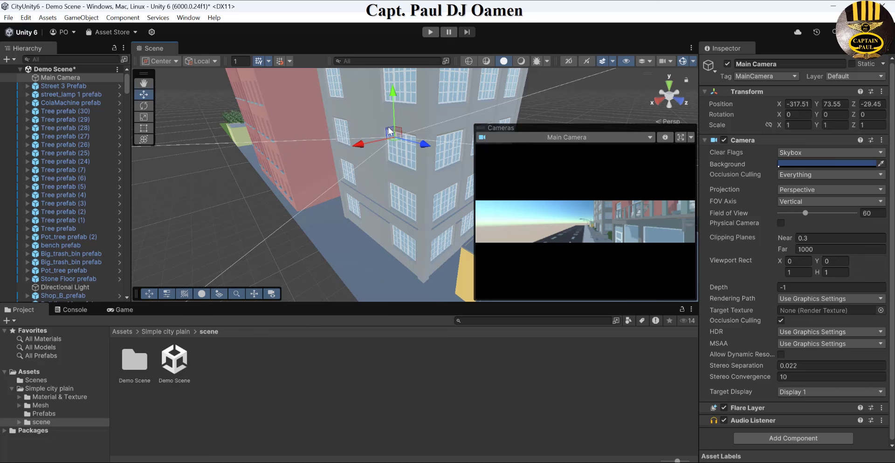
- Run and stop the scene in play mode, then show the top-level Assets folder
click(429, 31)
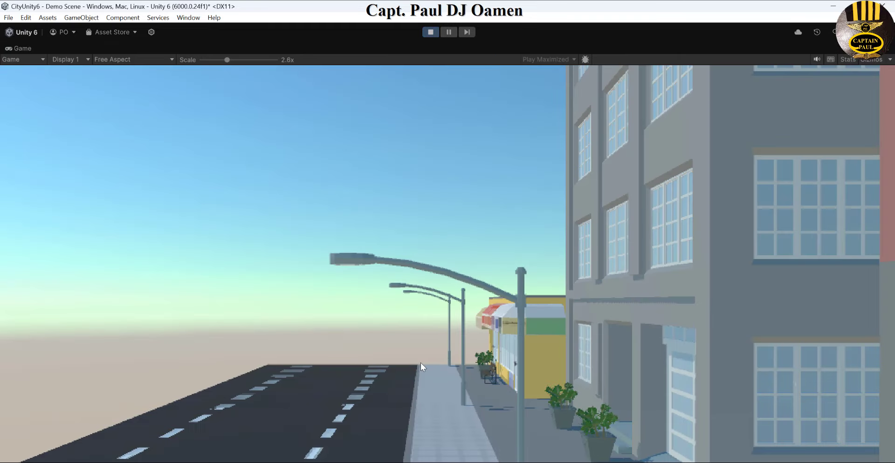
click(432, 33)
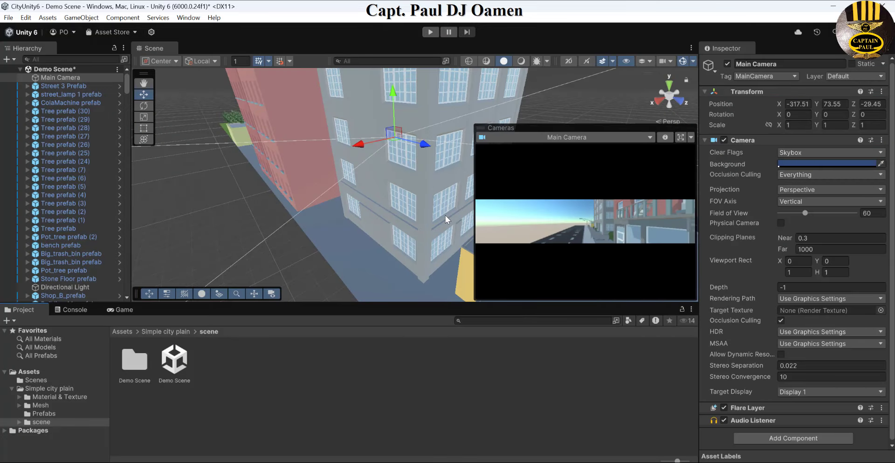
click(49, 370)
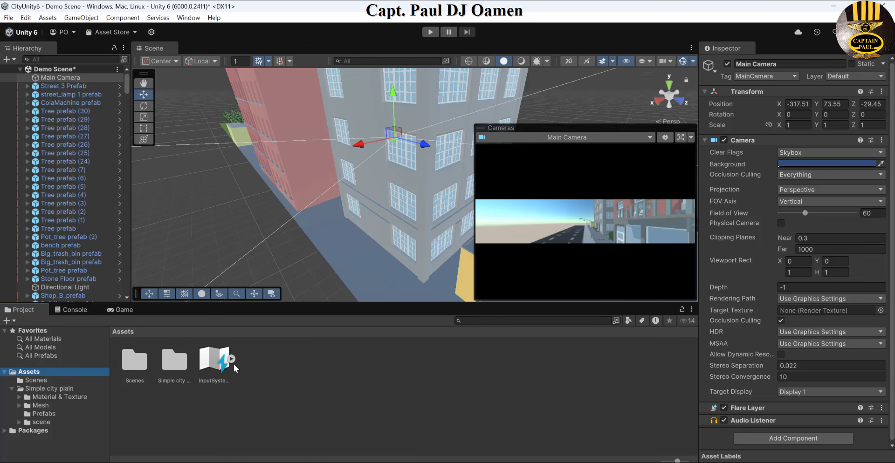
- In the First6 project, select the Movement and MouseLook scripts
mouse_move(286, 462)
mouse_move(656, 462)
click(604, 447)
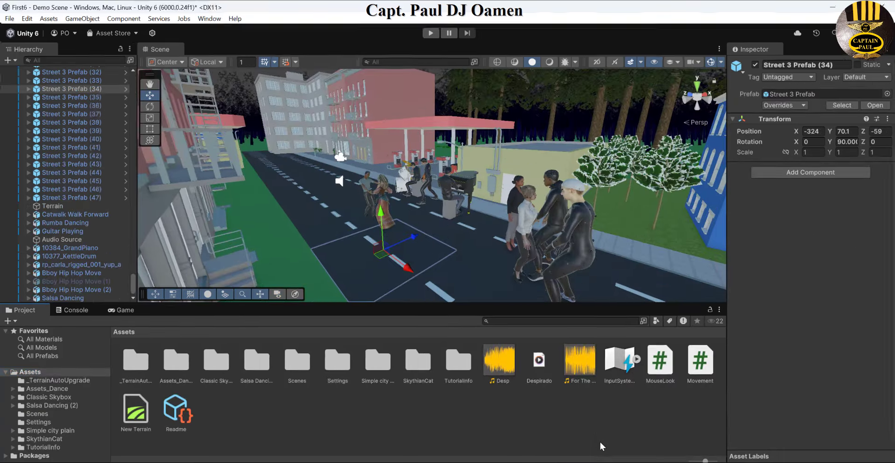
click(701, 366)
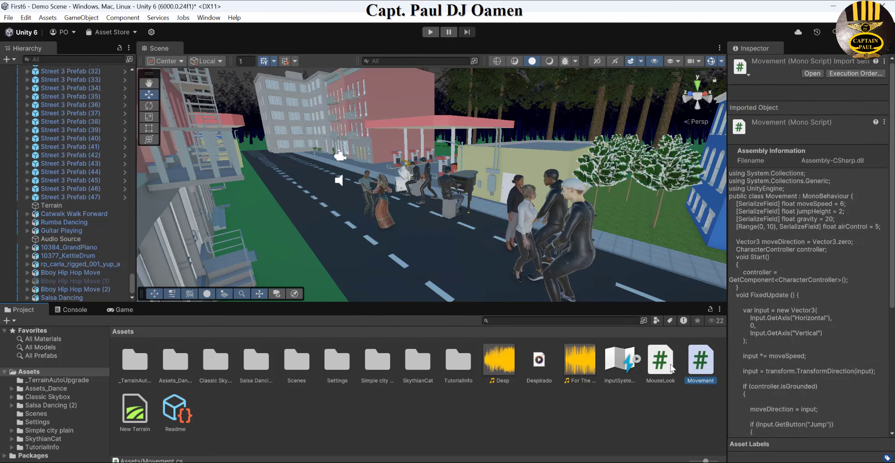
ctrl+click(670, 367)
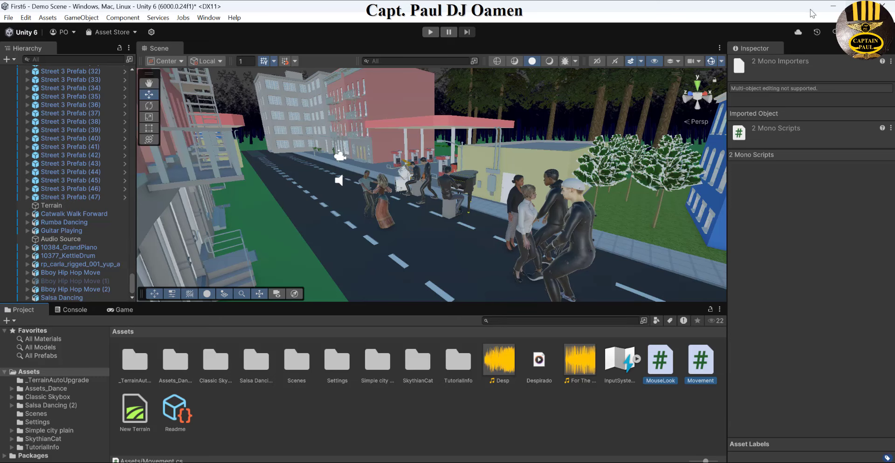
- Place the First6 window beside the city project and drag both scripts into its Assets
drag(732, 6, 65, 98)
click(392, 378)
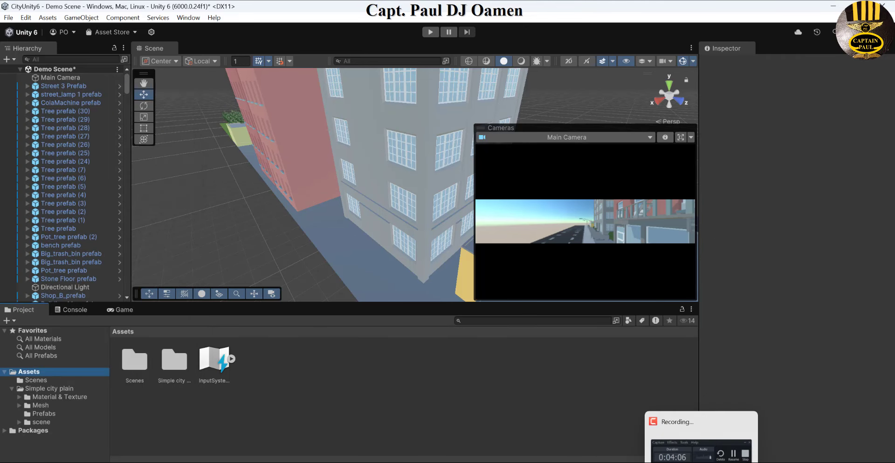
mouse_move(655, 461)
click(608, 445)
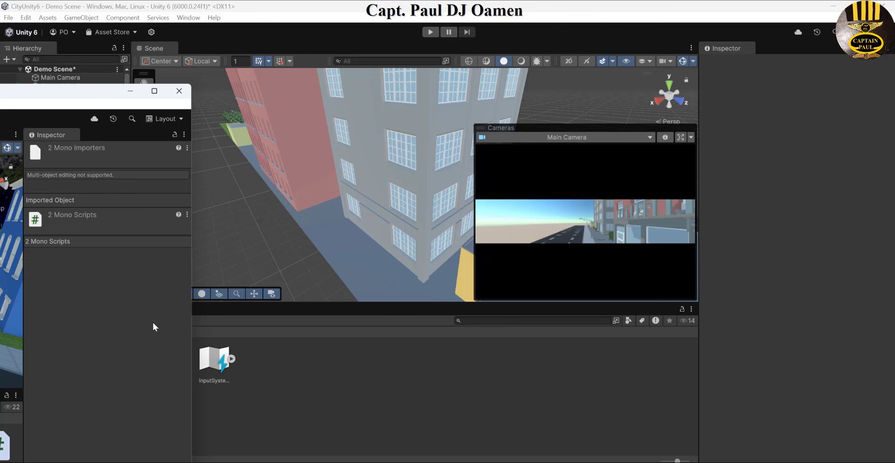
drag(94, 100, 180, 85)
drag(83, 431, 385, 404)
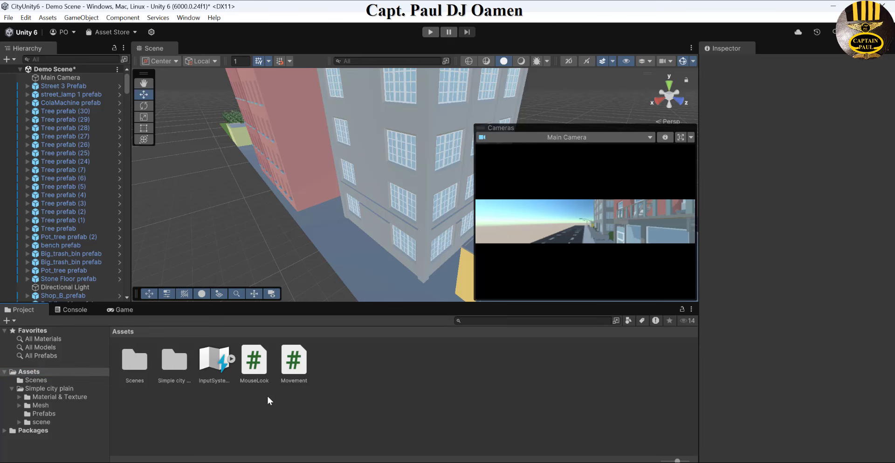
- Attach the Movement script to the Main Camera and enter play mode
click(60, 77)
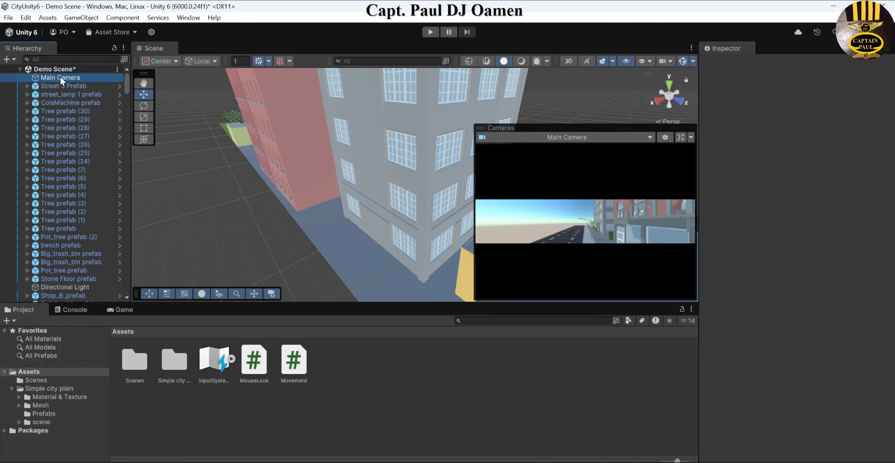
drag(891, 344, 891, 348)
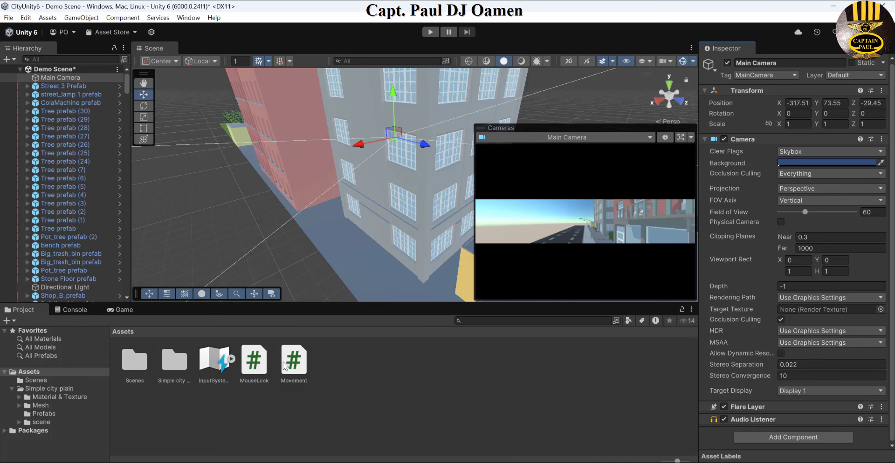
drag(284, 365, 718, 444)
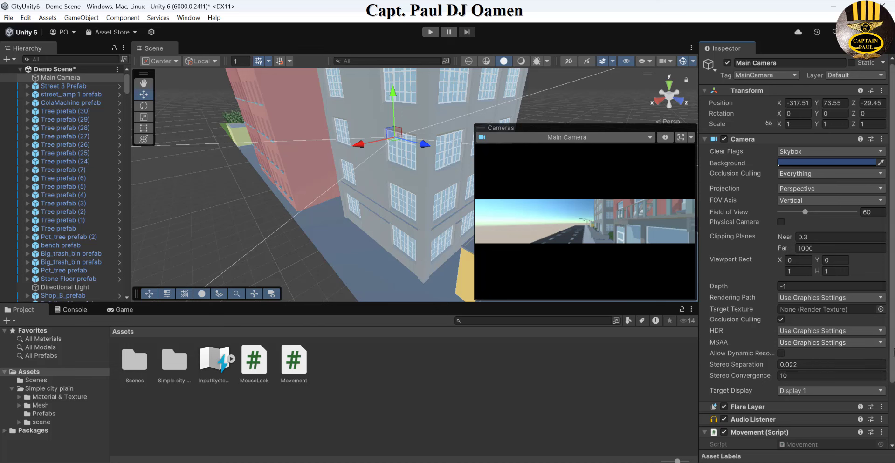
scroll(892, 425, down, 3)
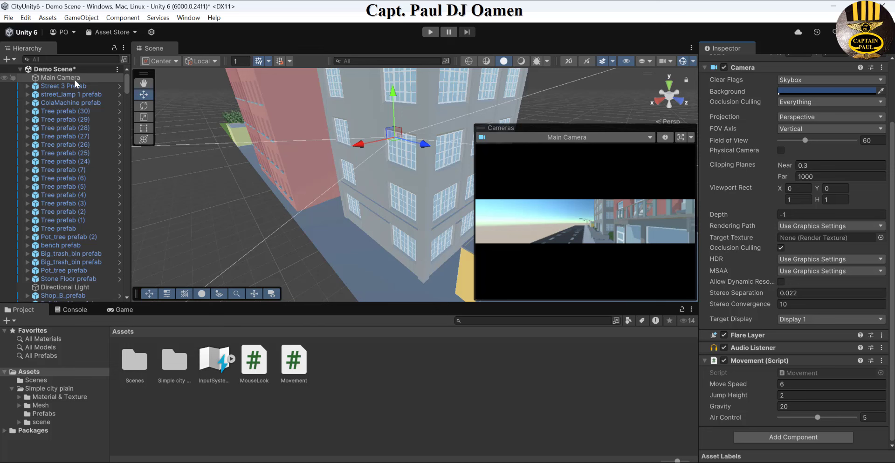
click(428, 32)
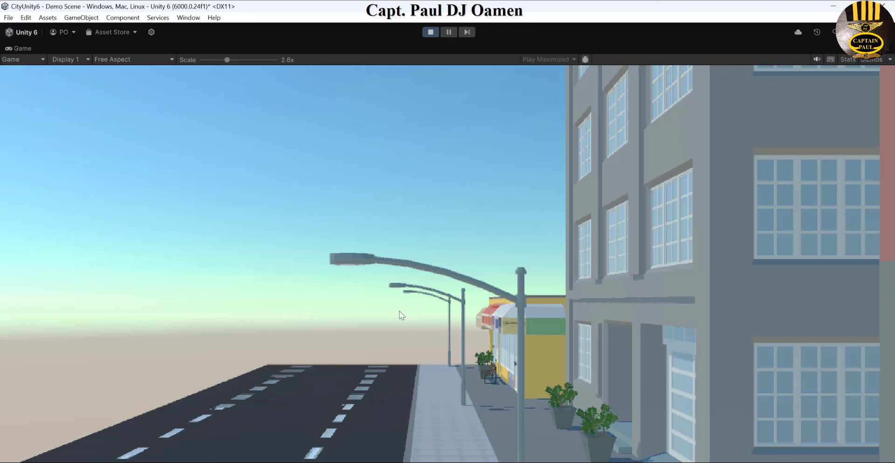
- Stop play mode and add a Character Controller component to the Main Camera
click(430, 30)
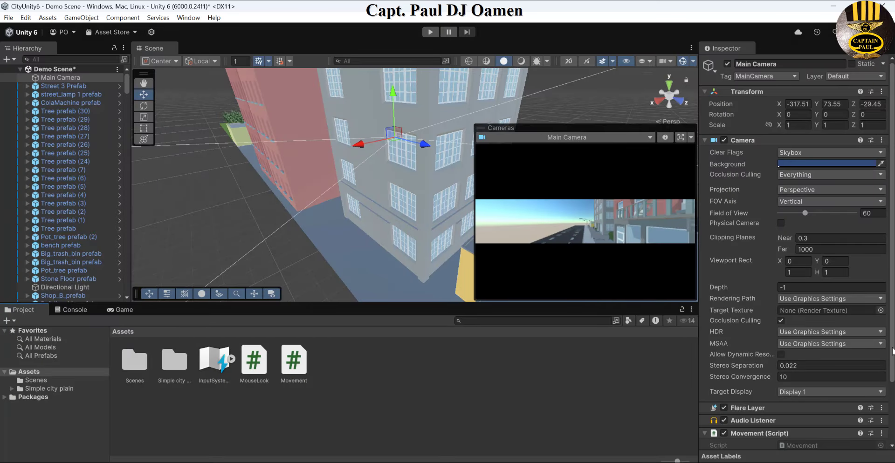
scroll(892, 351, down, 3)
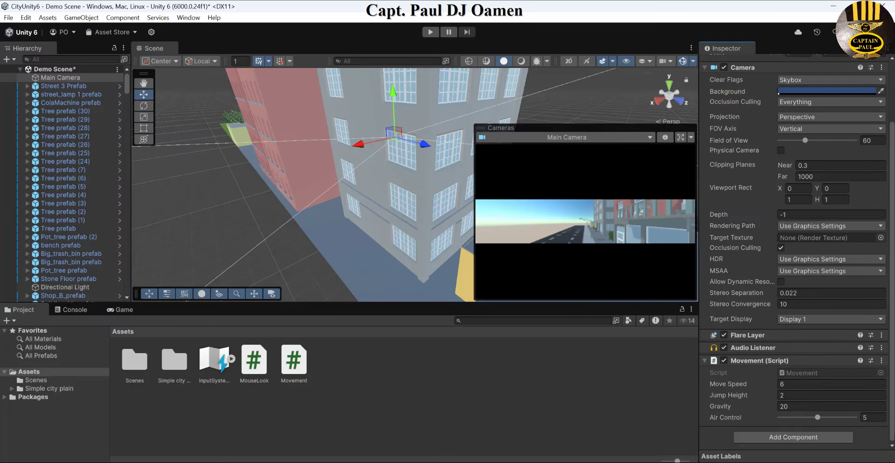
click(781, 437)
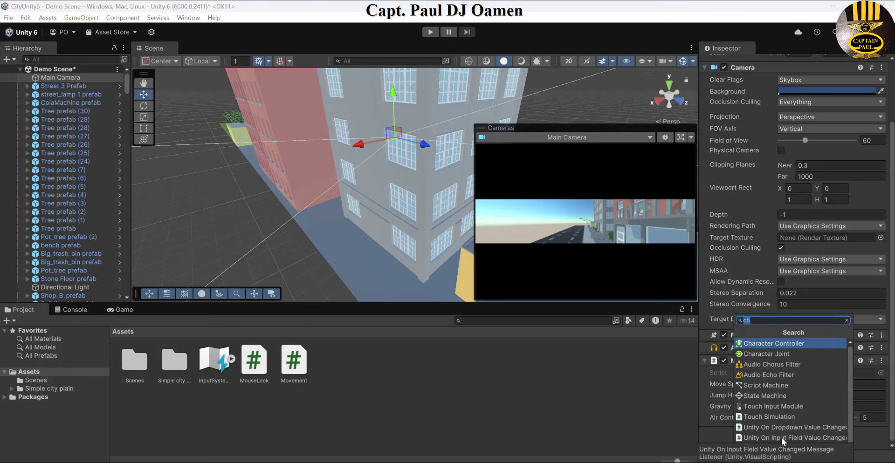
click(784, 345)
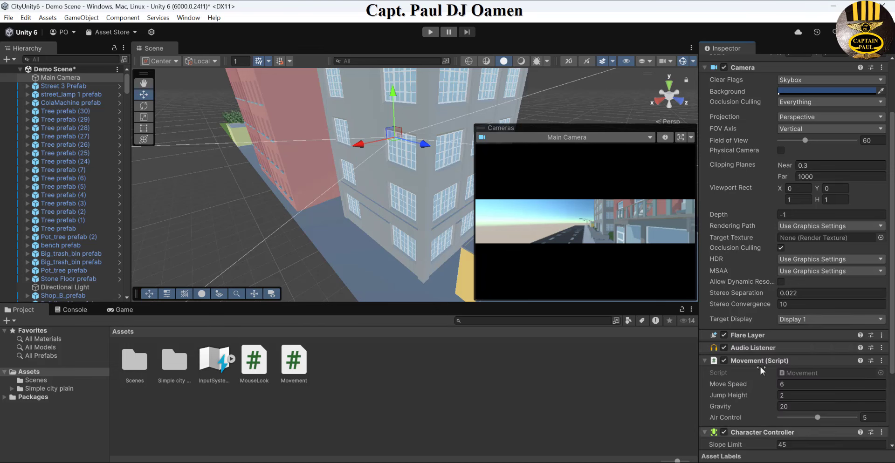
- Play the scene and walk with WASD along the sidewalk past the gas station pumps
click(430, 32)
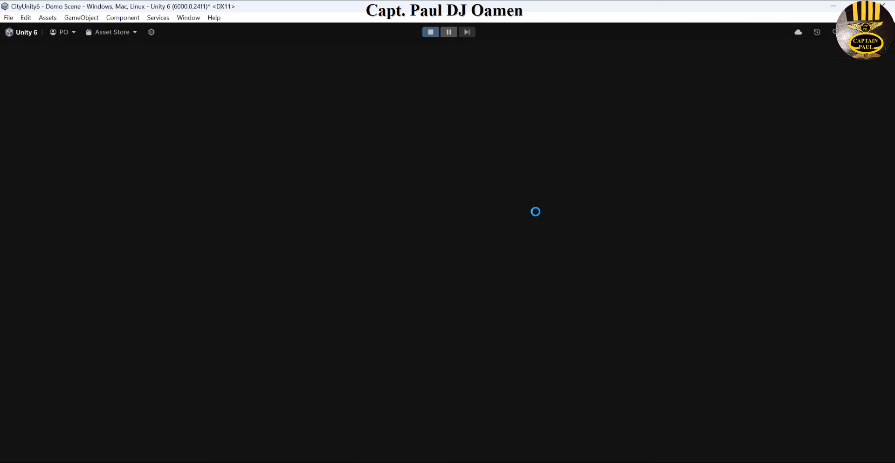
key(w)
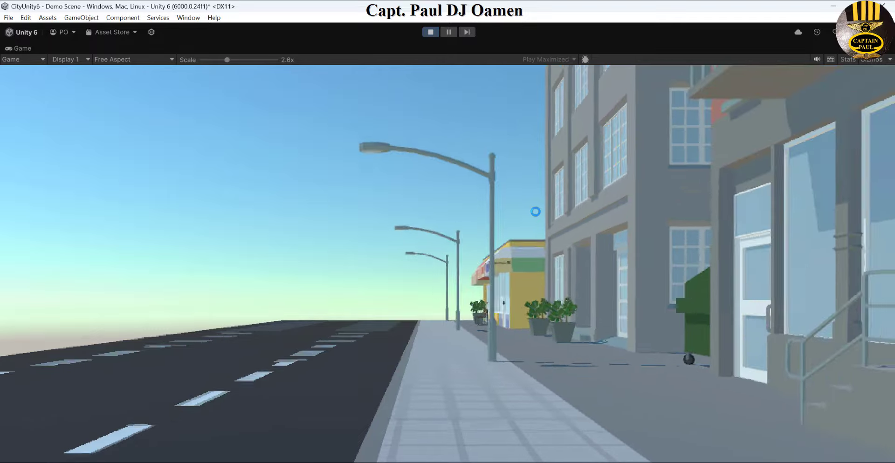
key(w)
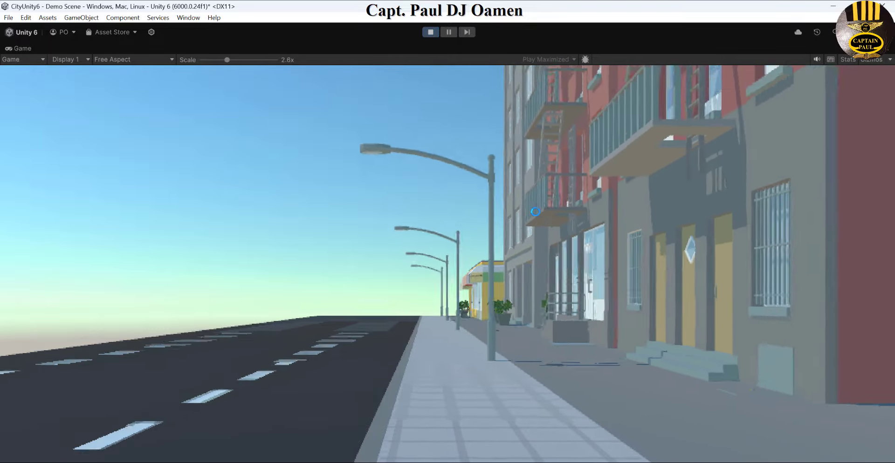
key(d)
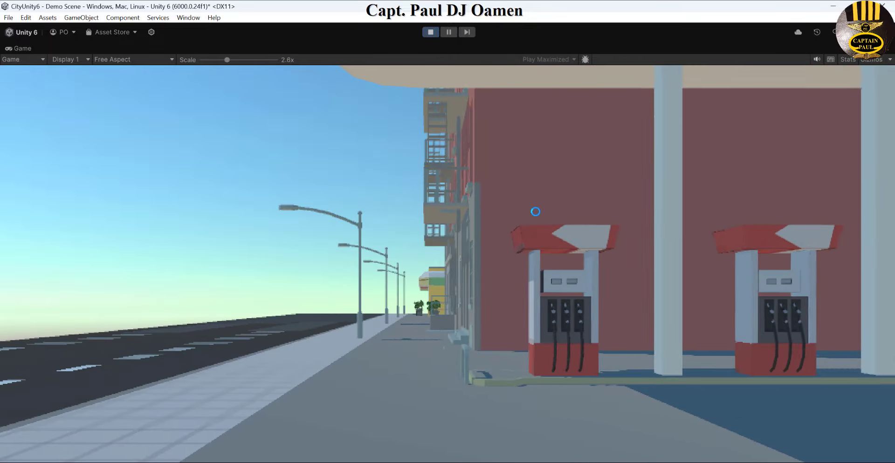
key(s)
key(d)
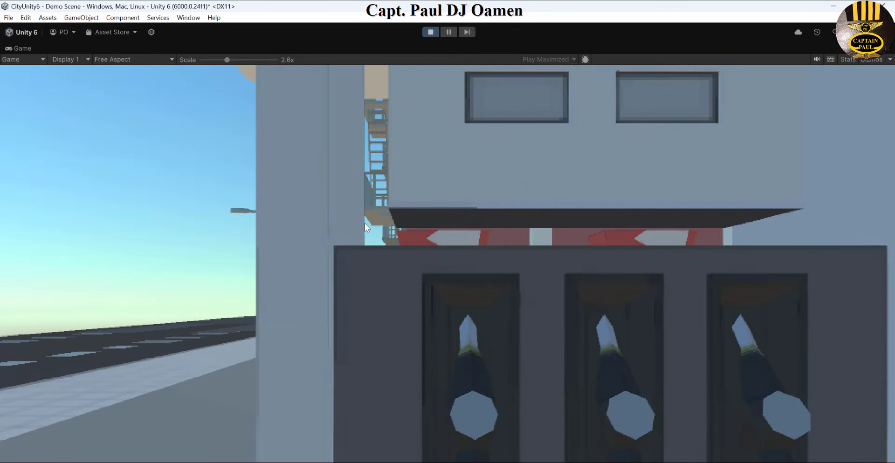
key(d)
key(d)
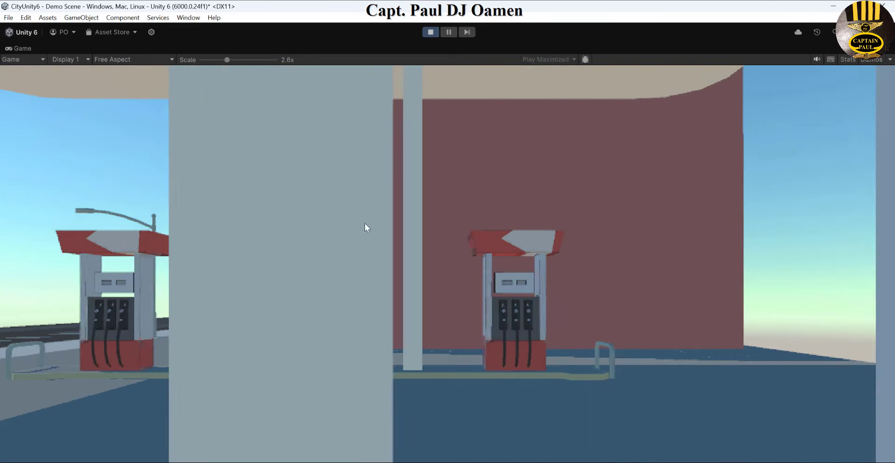
key(d)
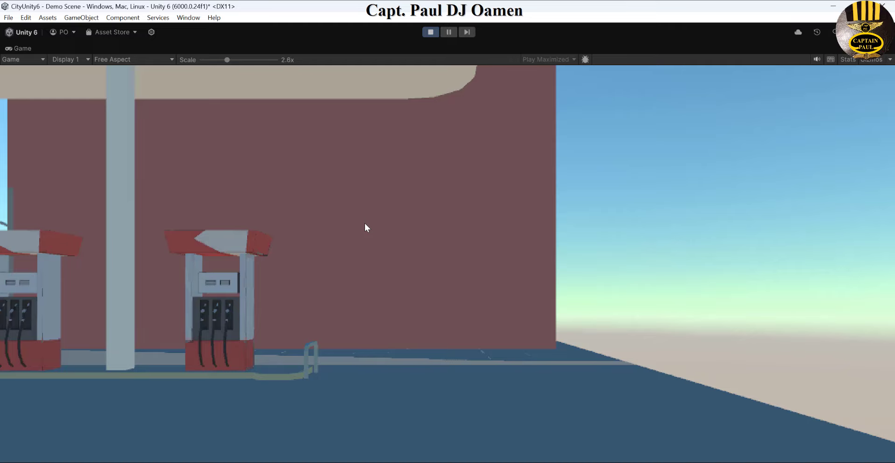
key(a)
key(w)
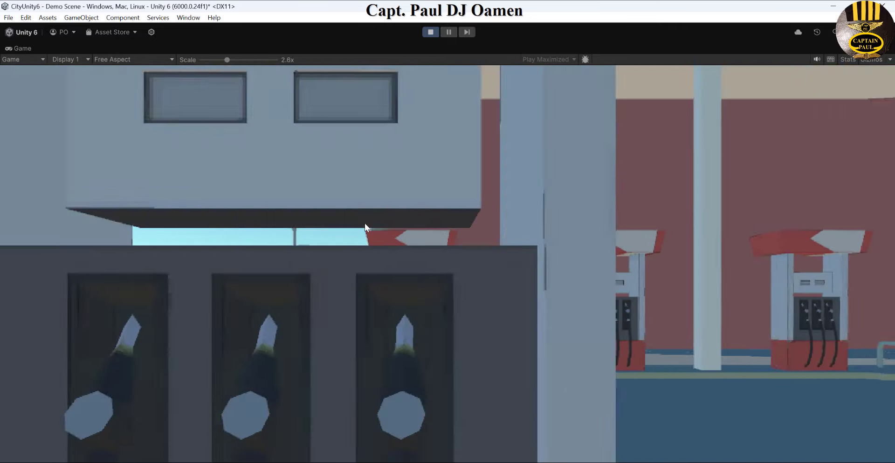
key(a)
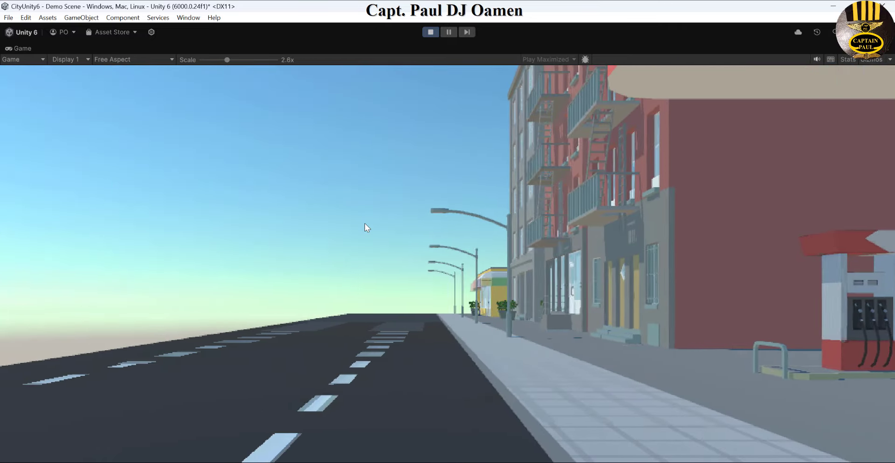
key(a)
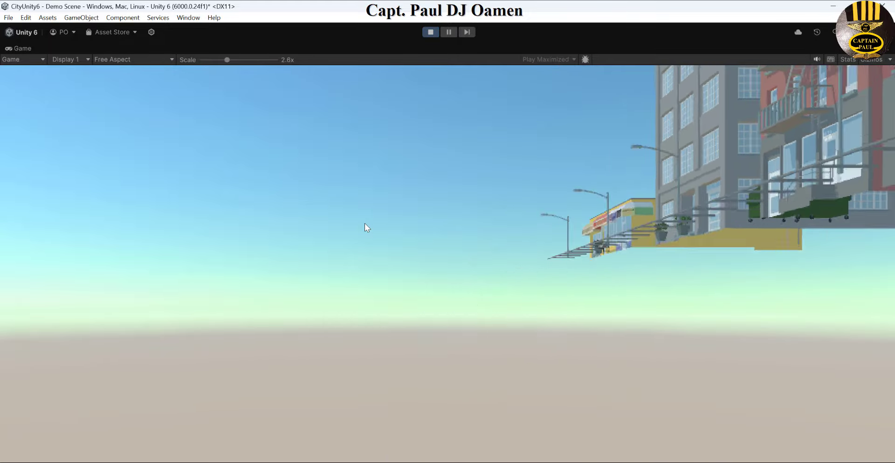
- Add the MouseLook script (Turn Speed 90) to the Main Camera and enter play mode again
click(431, 32)
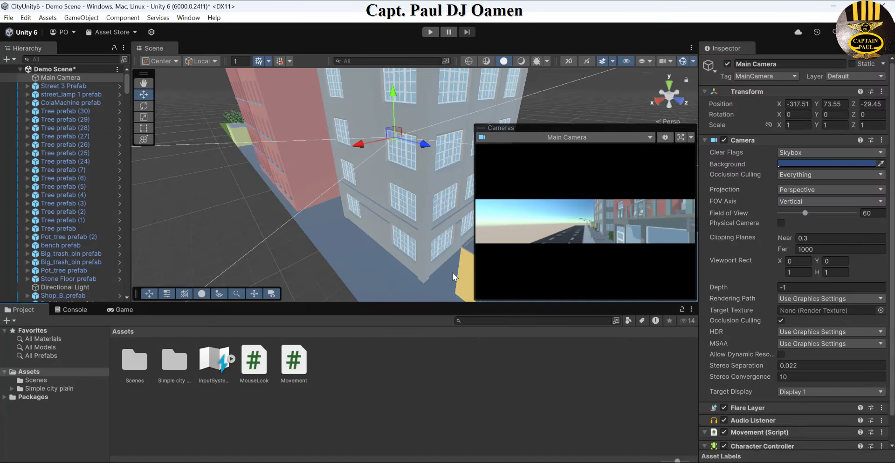
click(80, 77)
drag(893, 312, 893, 429)
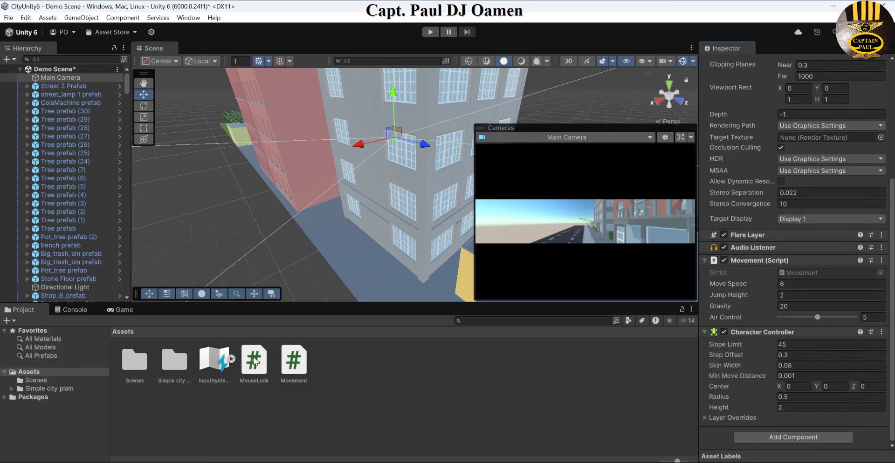
drag(255, 363, 712, 441)
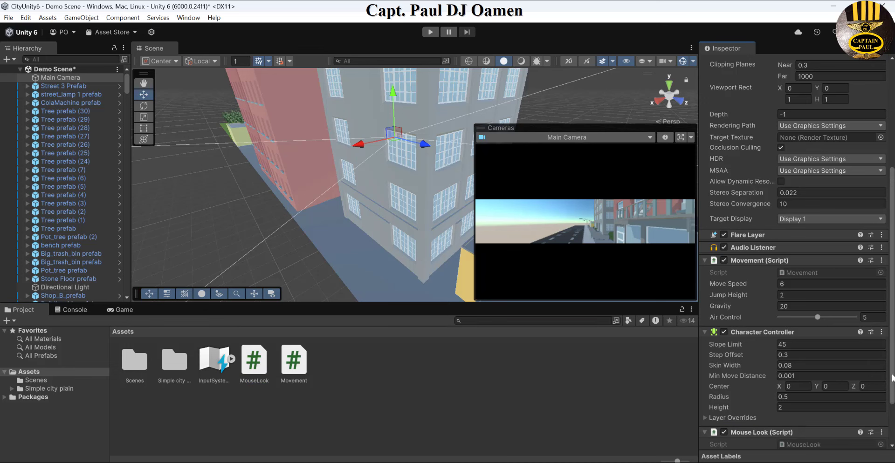
scroll(726, 438, down, 2)
scroll(792, 252, down, 3)
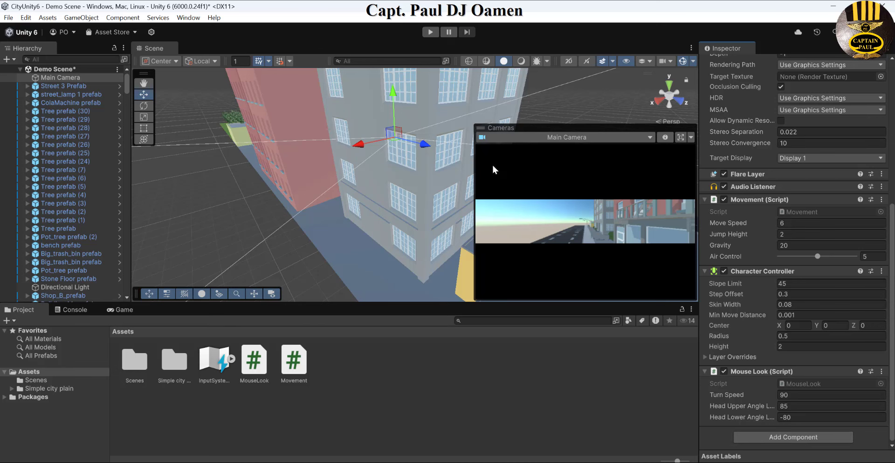
click(430, 33)
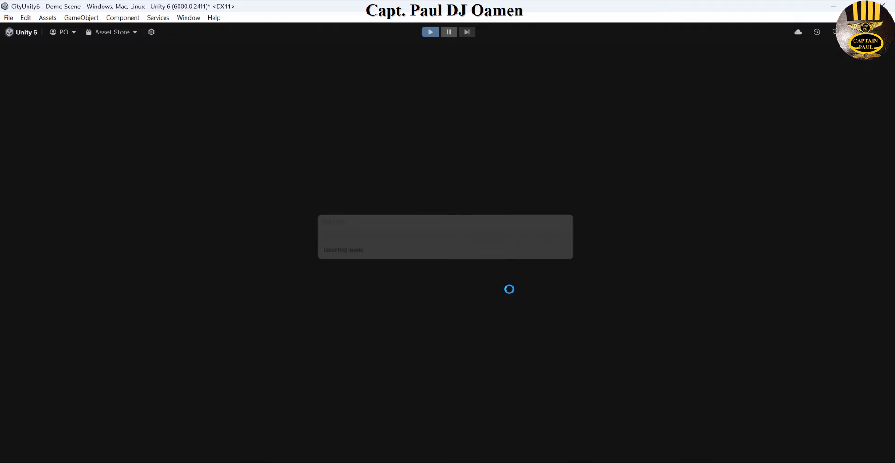
- Walk toward the lamp post and a building doorway while looking around, then stop play mode
key(w)
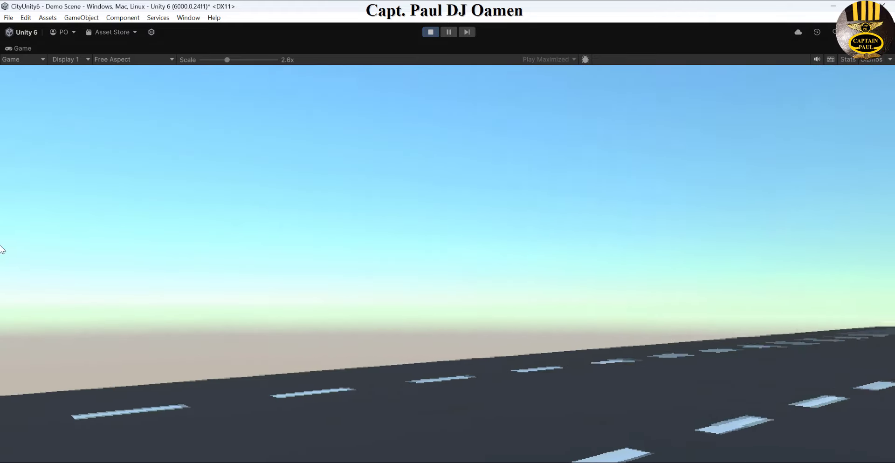
key(w)
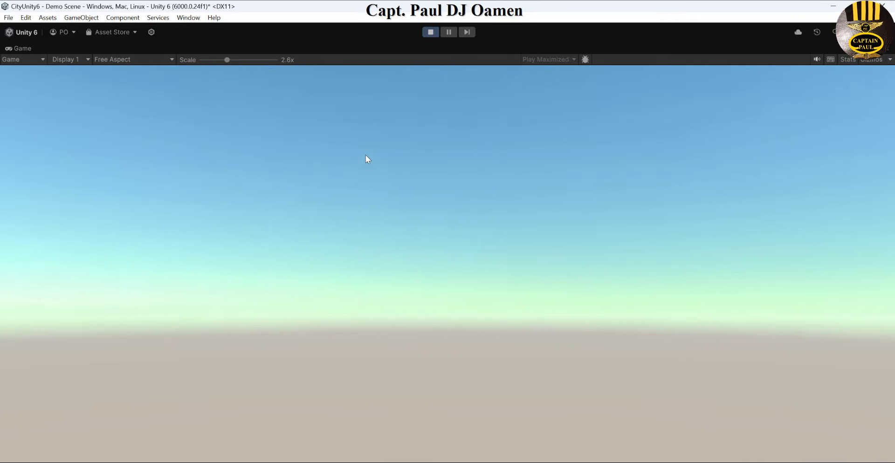
click(430, 33)
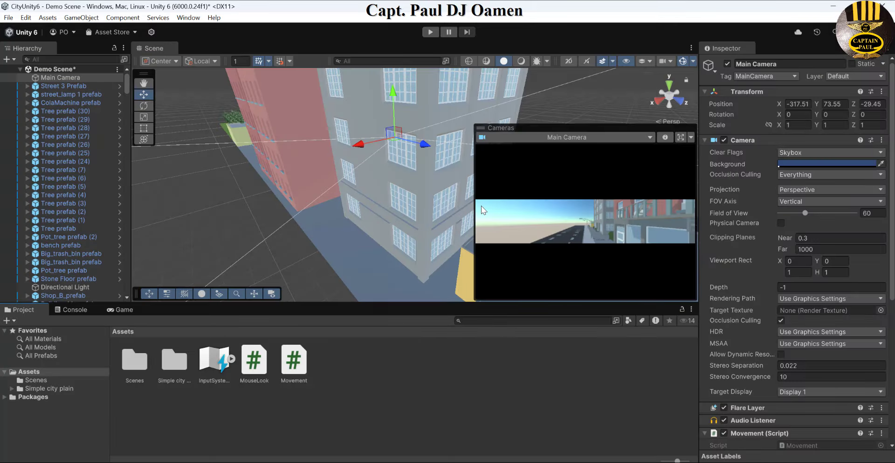
- Zoom out the Scene view and add a 3D Object > Terrain to the Demo Scene
scroll(262, 199, down, 6)
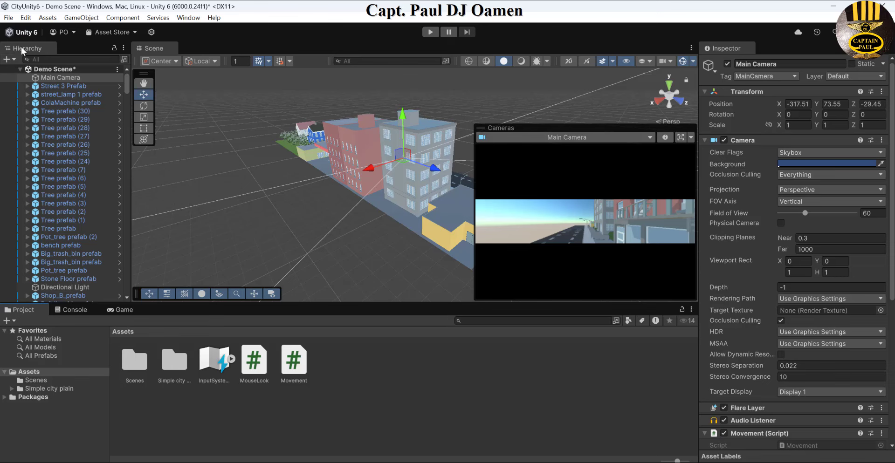
click(14, 58)
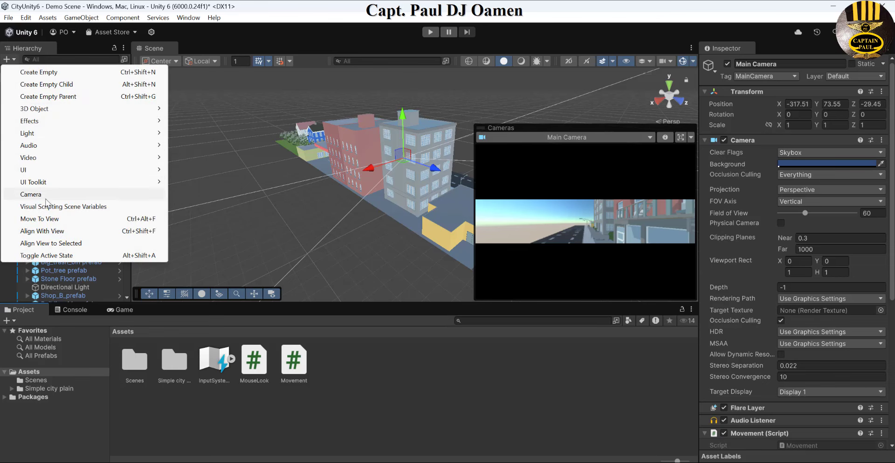
mouse_move(33, 111)
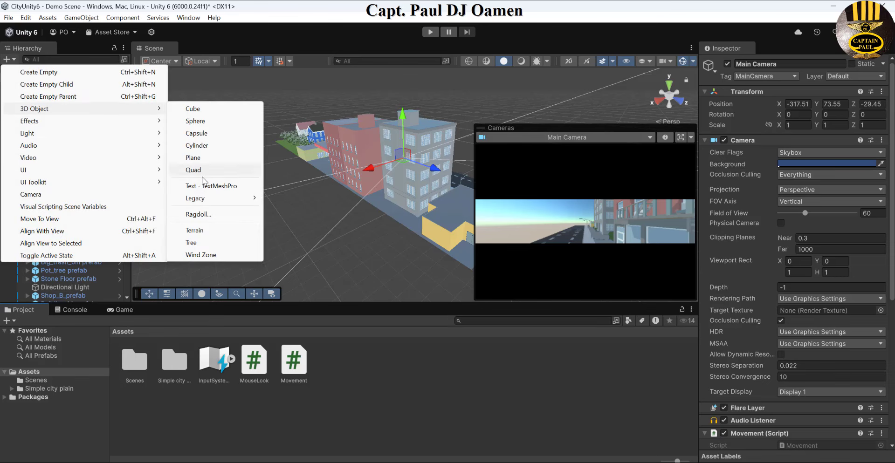
click(195, 231)
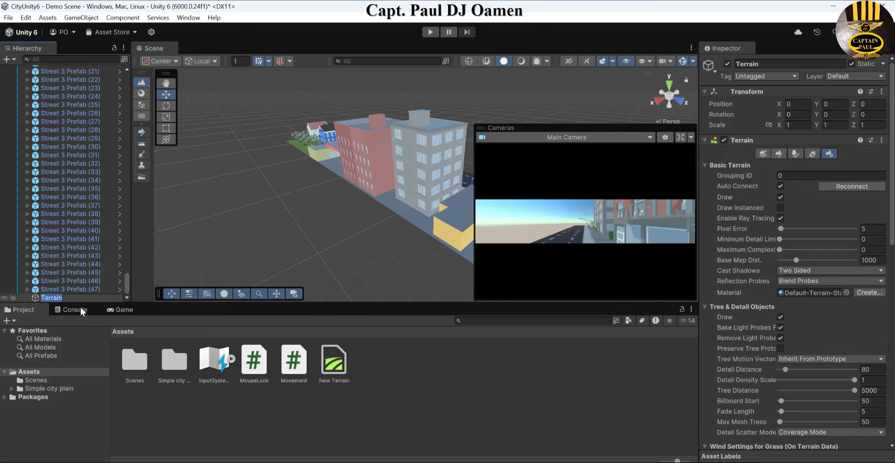
- Keep the name Terrain, frame it in the Scene view, and hide the Main Camera preview
click(66, 275)
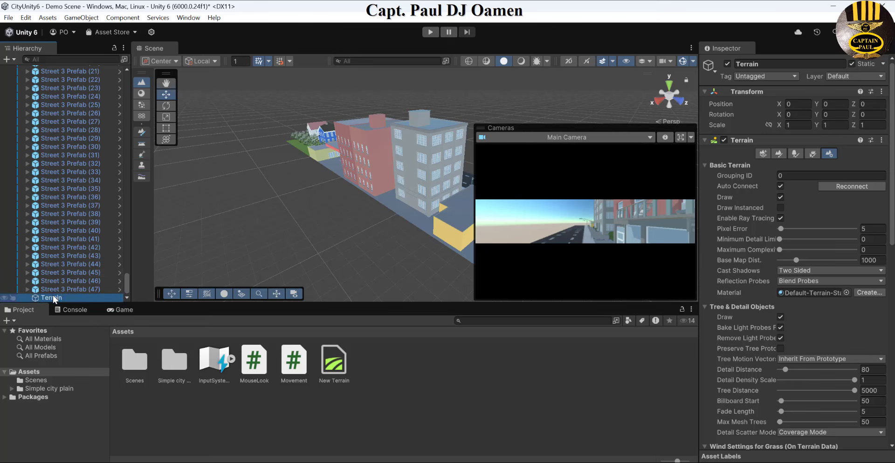
double_click(53, 298)
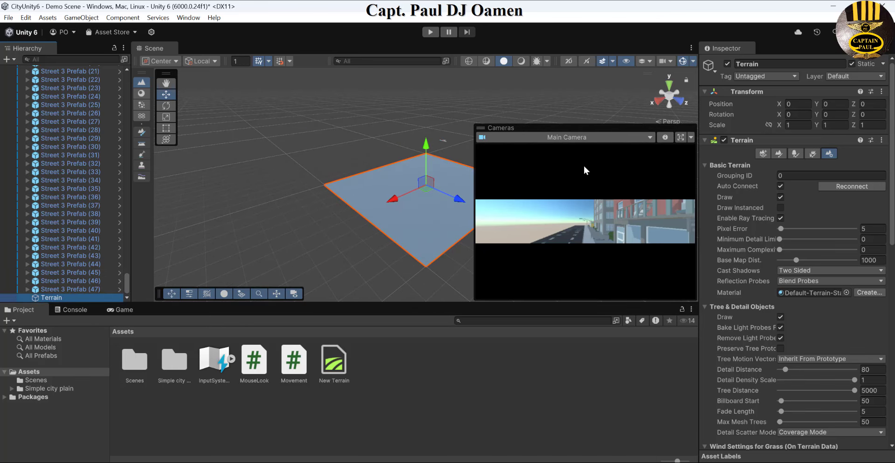
click(293, 295)
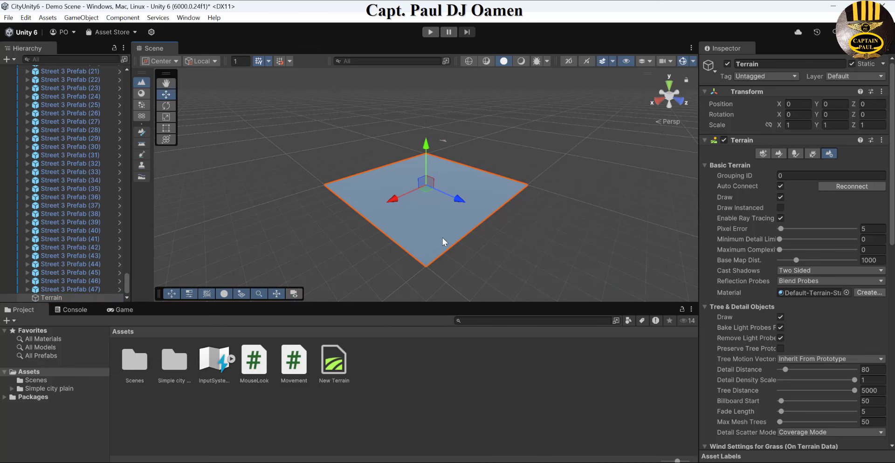
- Slide the Terrain along X and Z to position -1021, 0, -702, then enter Play mode
click(444, 141)
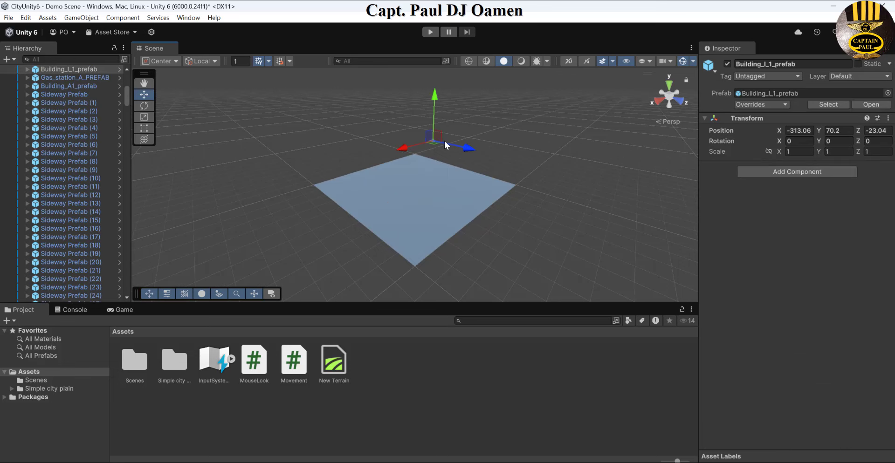
click(426, 220)
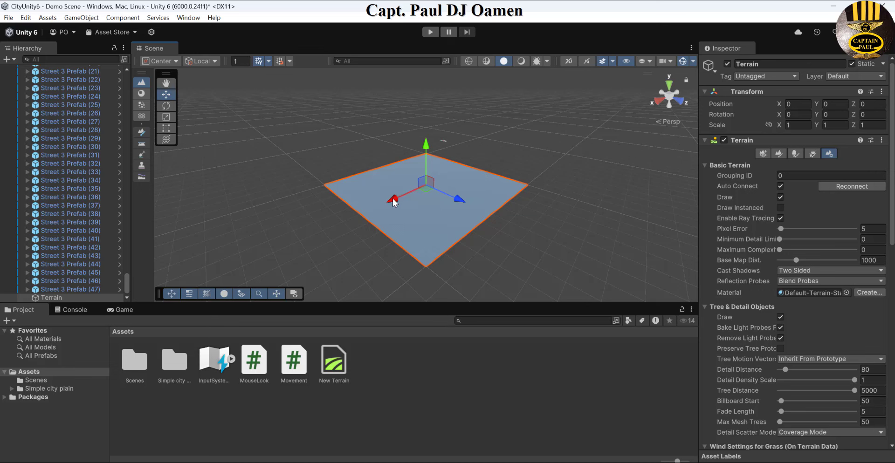
drag(394, 199, 478, 172)
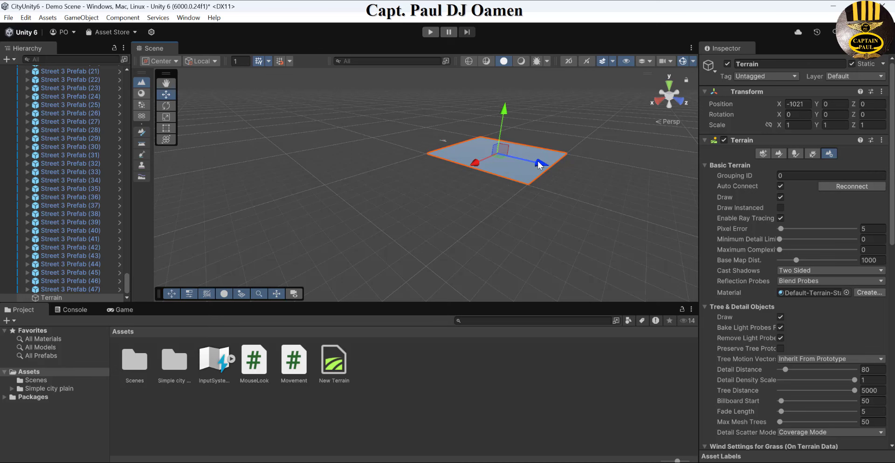
drag(539, 165, 478, 149)
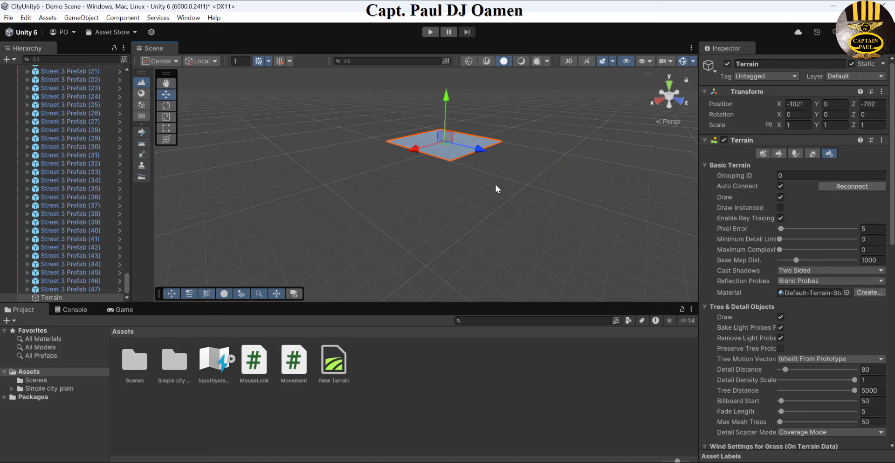
click(430, 31)
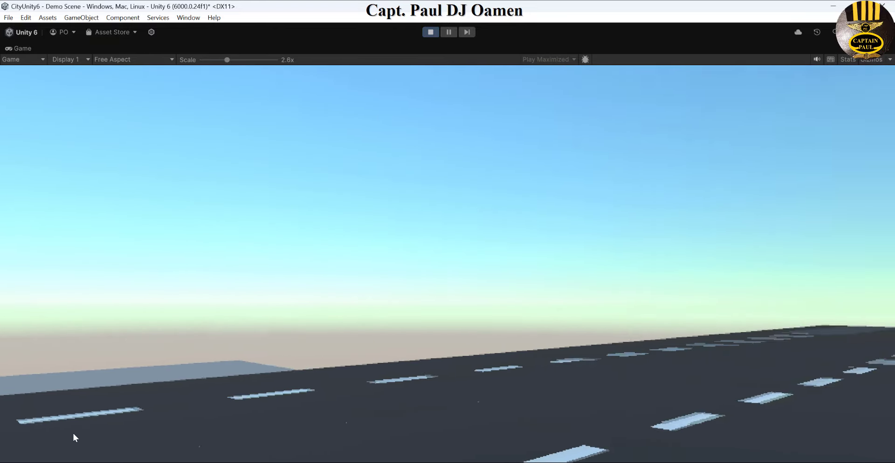
right_drag(74, 433, 43, 384)
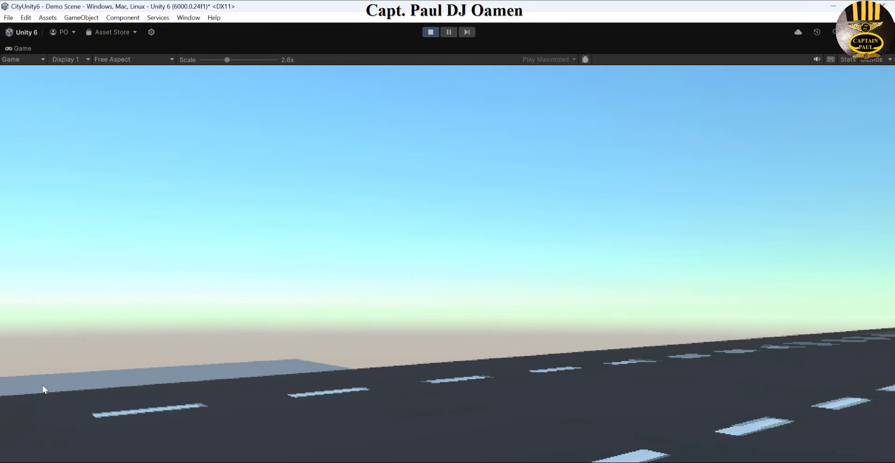
key(a)
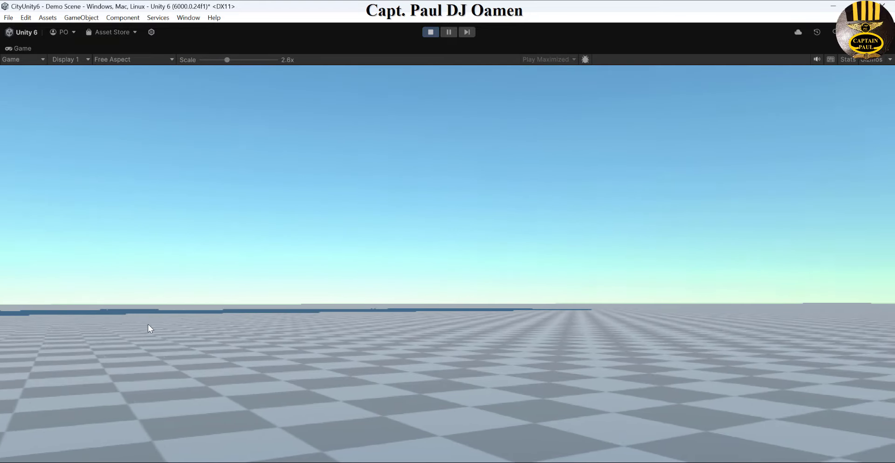
- Stop Play and compare the Terrain's height with Street 3 Prefab's Y of 70.1
click(430, 32)
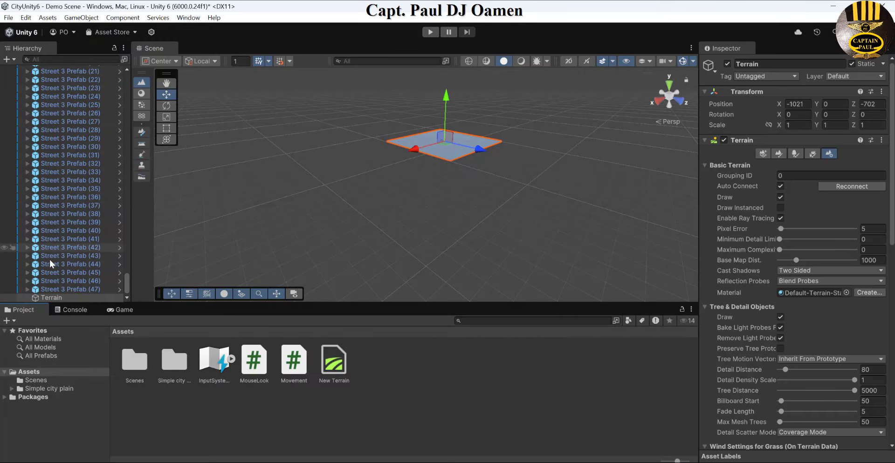
double_click(52, 299)
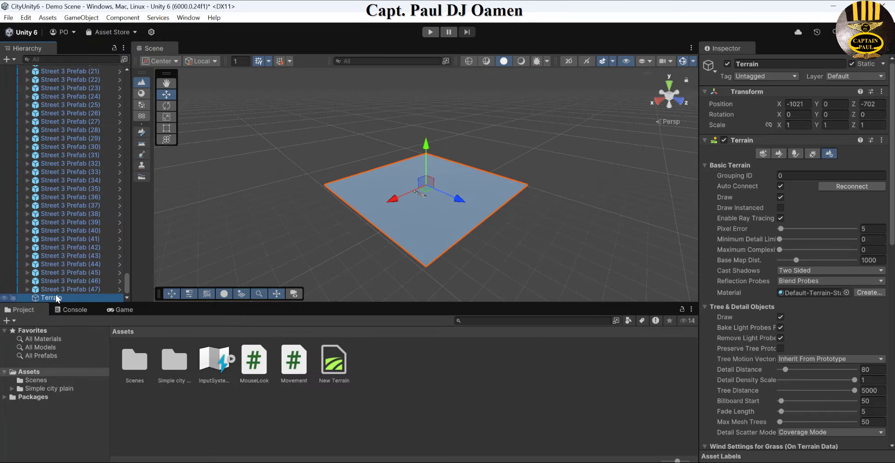
double_click(59, 281)
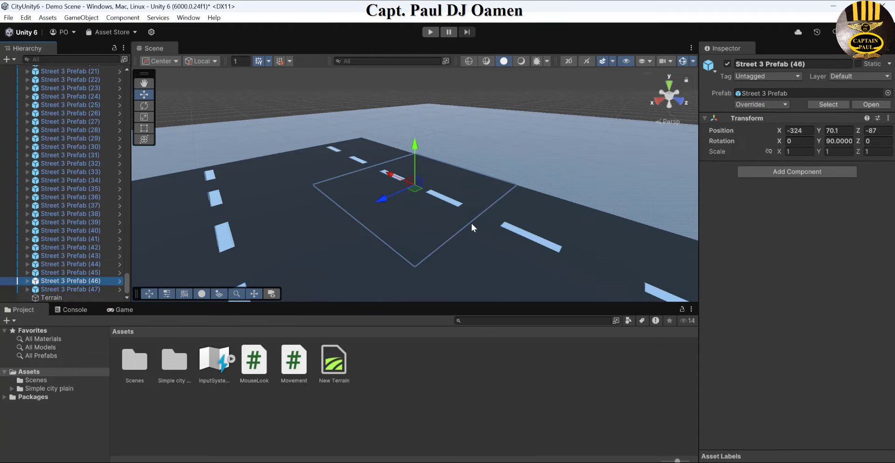
click(499, 159)
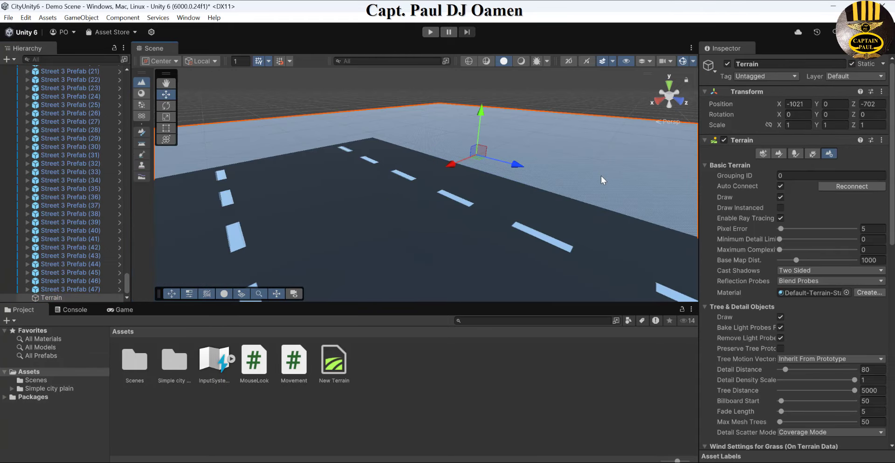
click(531, 198)
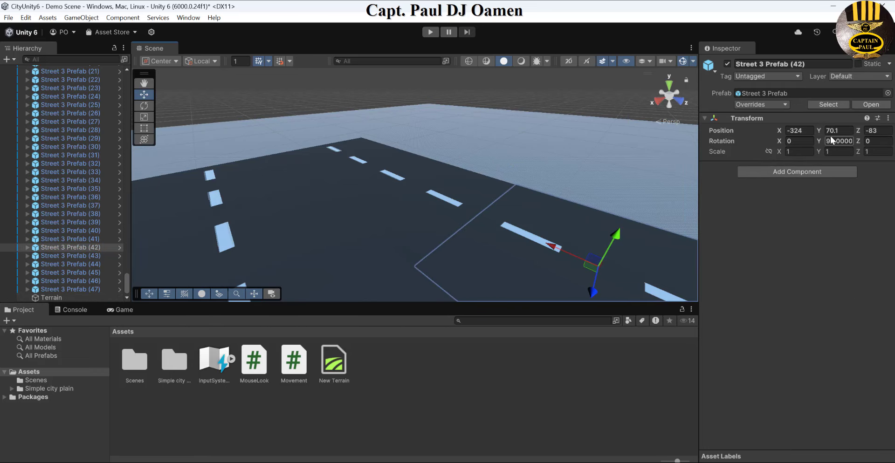
- Set the Terrain's Position Y to 70.19 and run the scene again
click(502, 149)
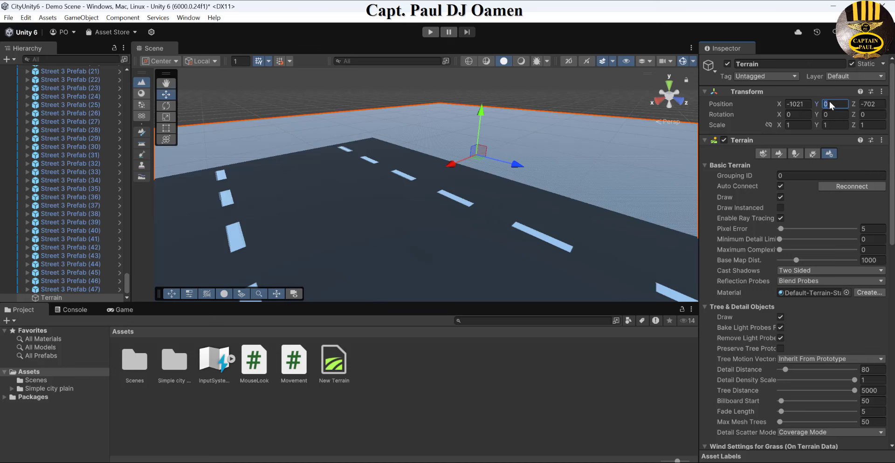
text(70)
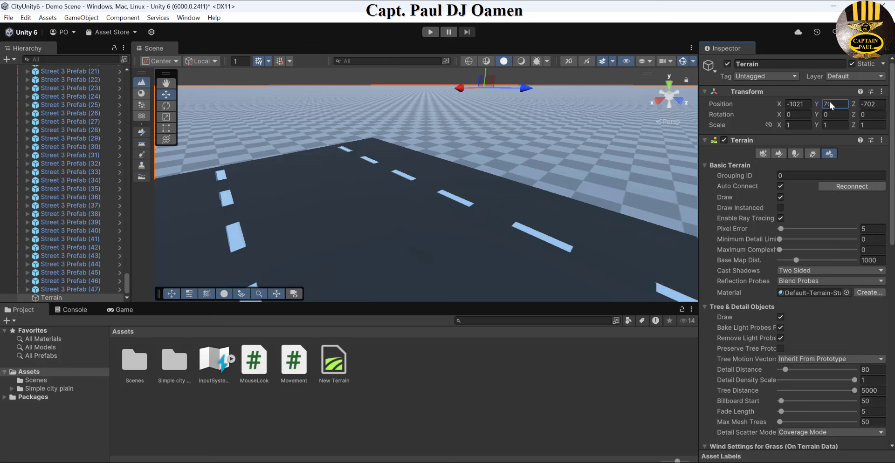
text(.19)
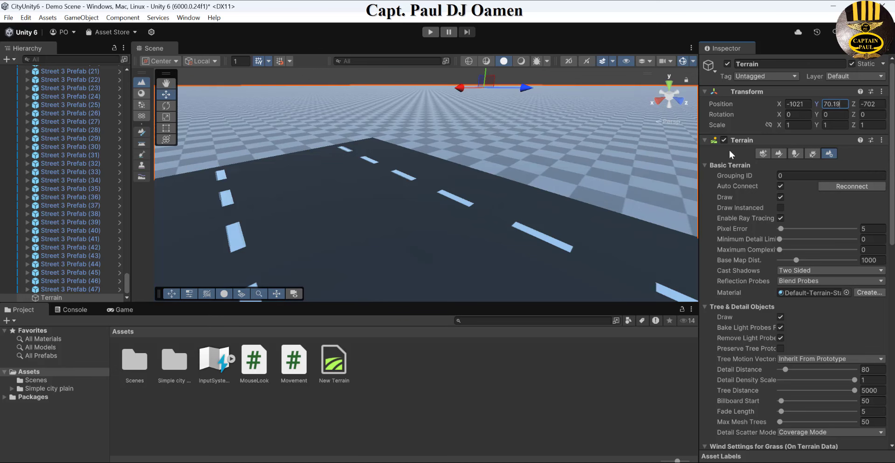
click(554, 163)
click(430, 32)
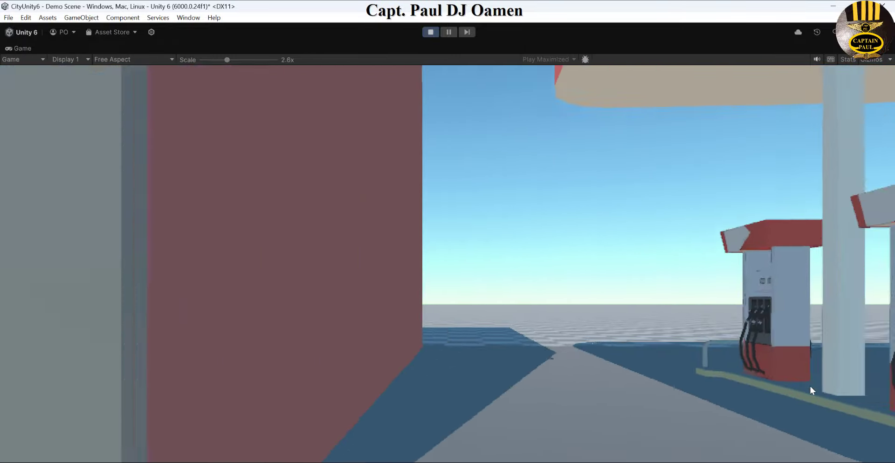
- Stop the game and zoom out to see the terrain flush with the street
click(430, 32)
scroll(416, 196, down, 3)
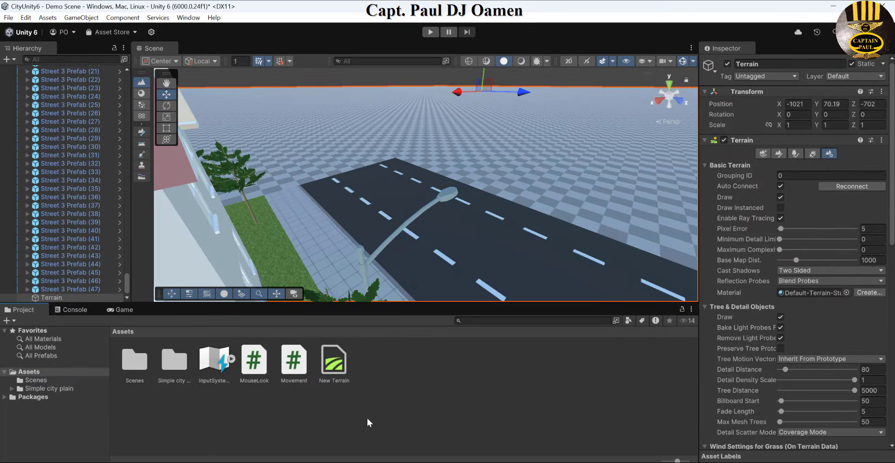
- Drag the For The Win track from Downloads into the Unity Project Assets panel
click(335, 462)
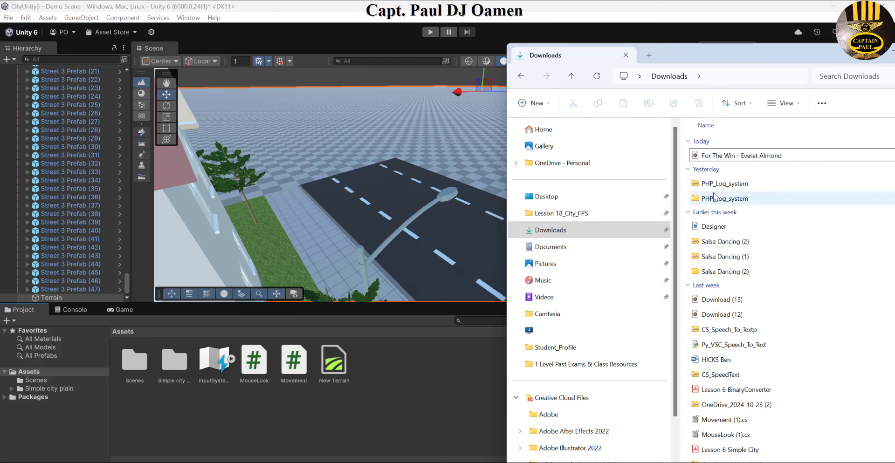
drag(732, 155, 408, 409)
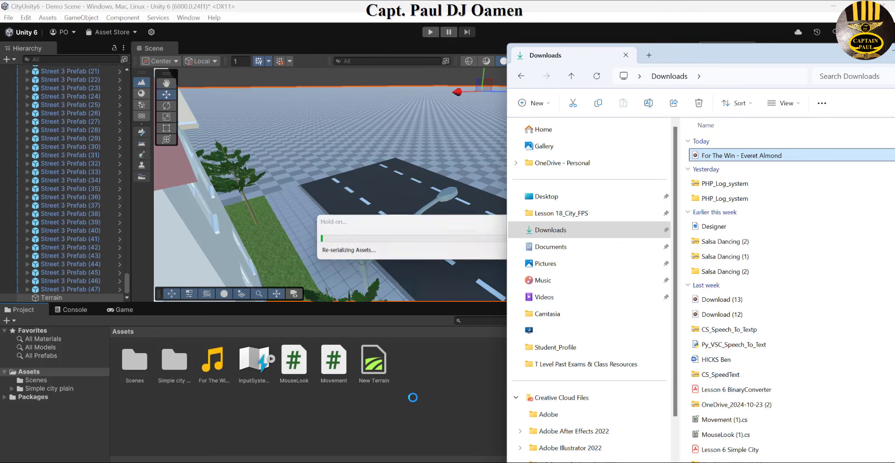
click(413, 397)
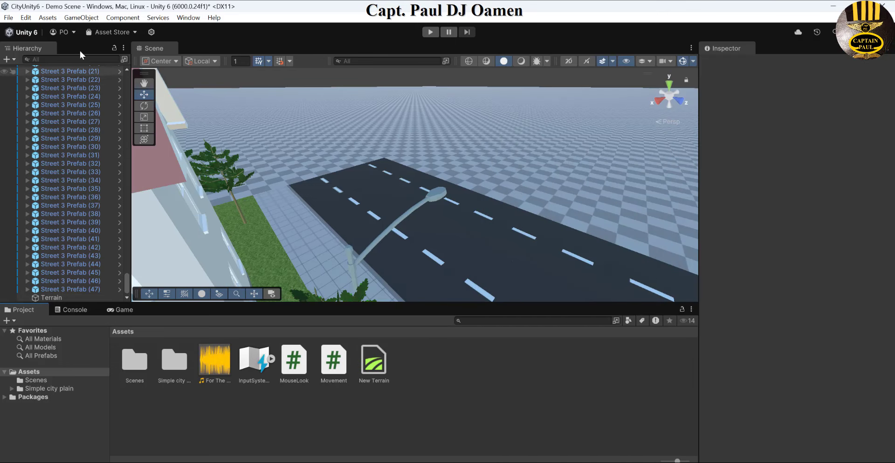
- Create an Audio Source with For The Win as its Audio Resource, then enter Play mode
click(14, 60)
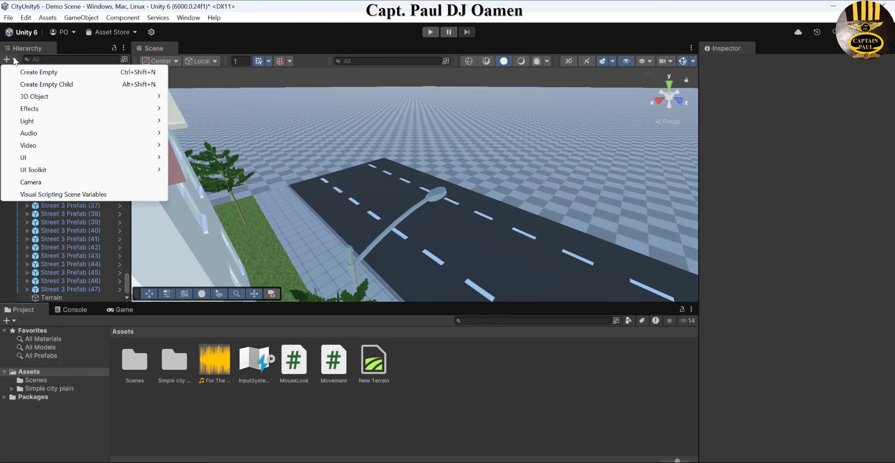
mouse_move(25, 135)
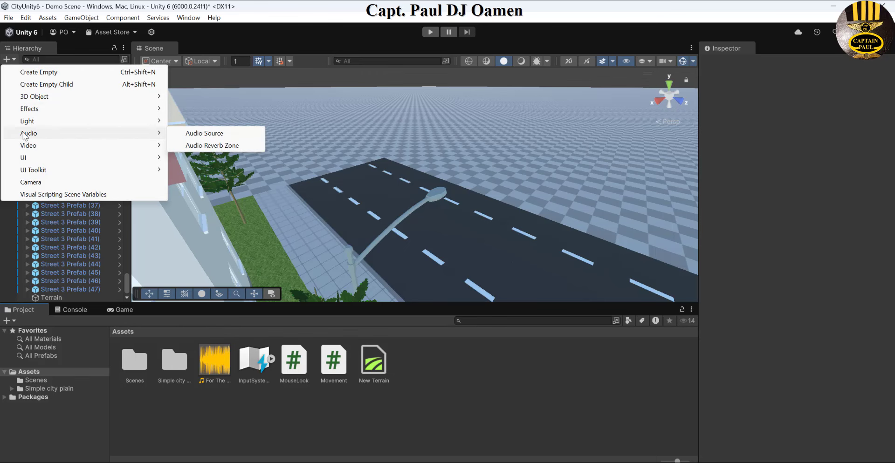
click(204, 134)
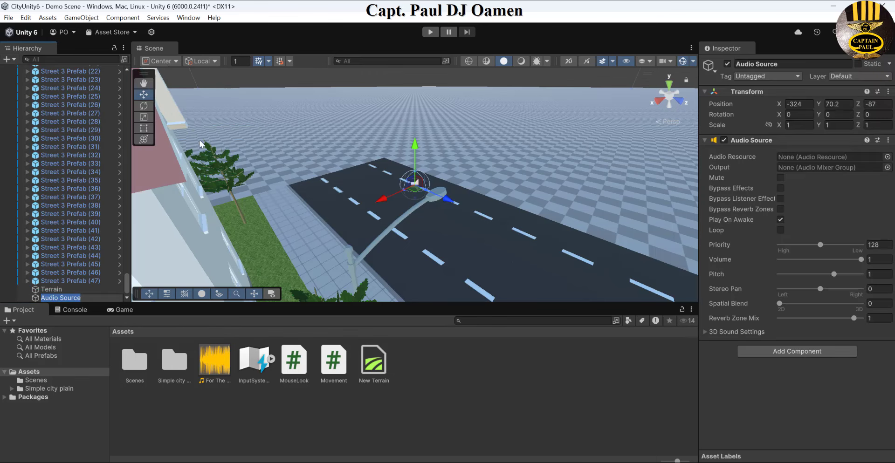
drag(214, 361, 805, 158)
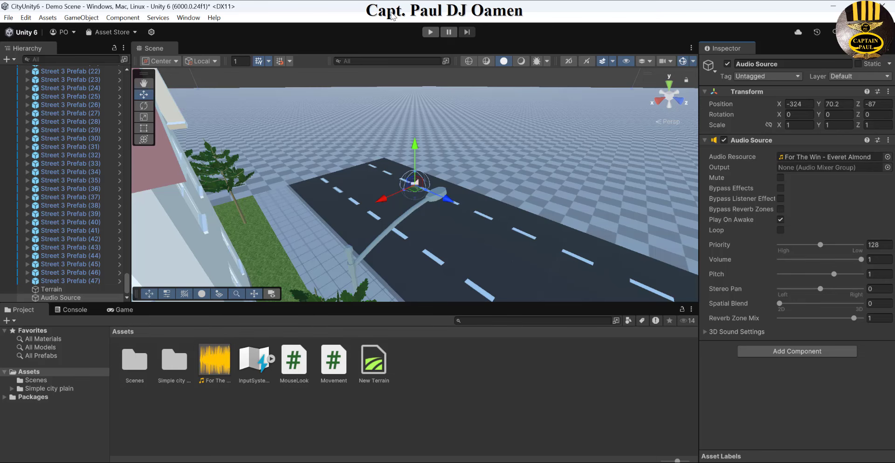
click(432, 33)
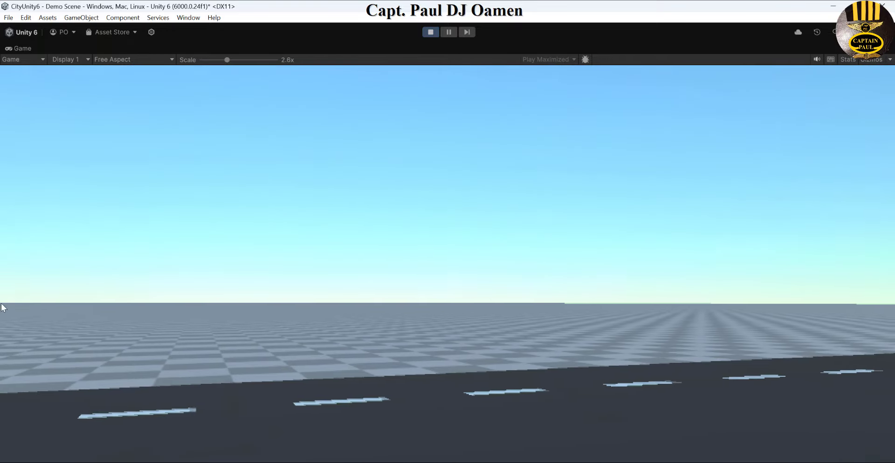
- Walk forward past the road and back toward the sidewalk, then stop Play mode
key(w)
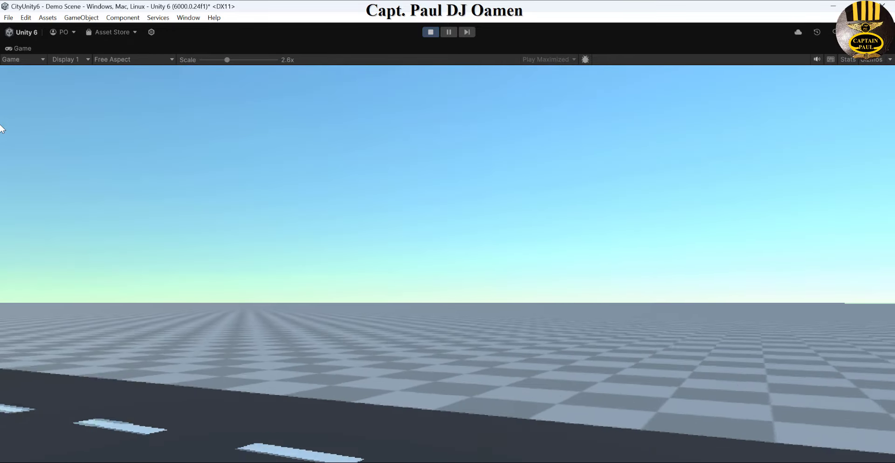
key(w)
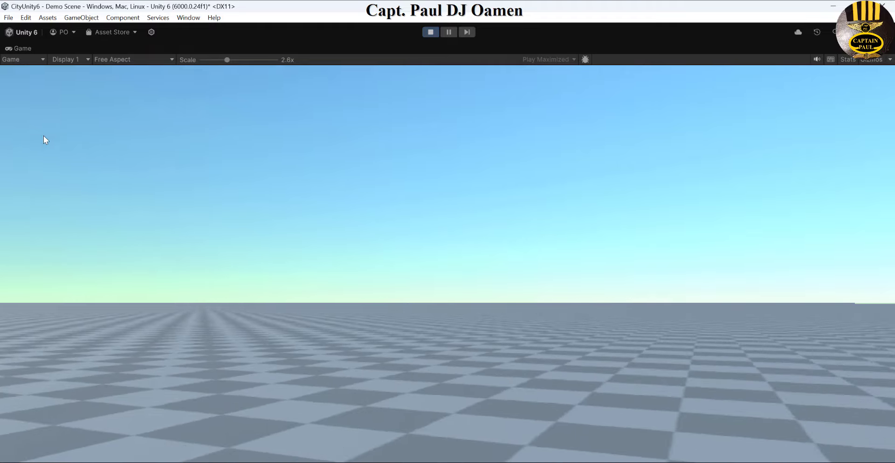
key(s)
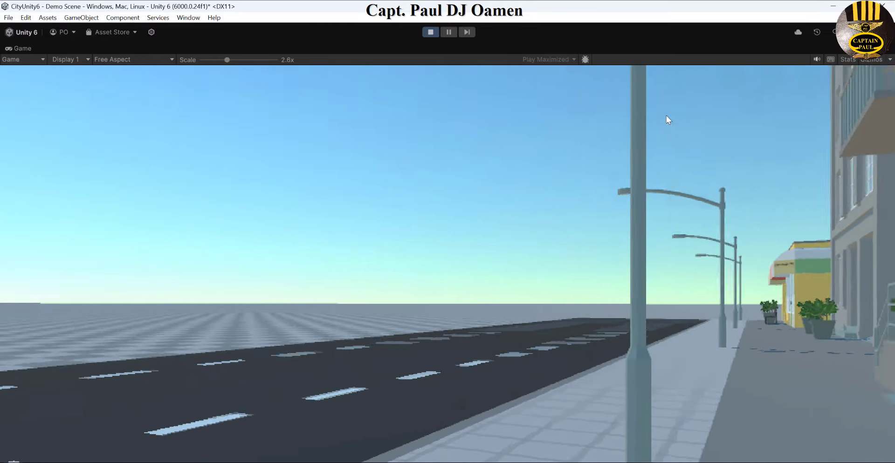
click(429, 31)
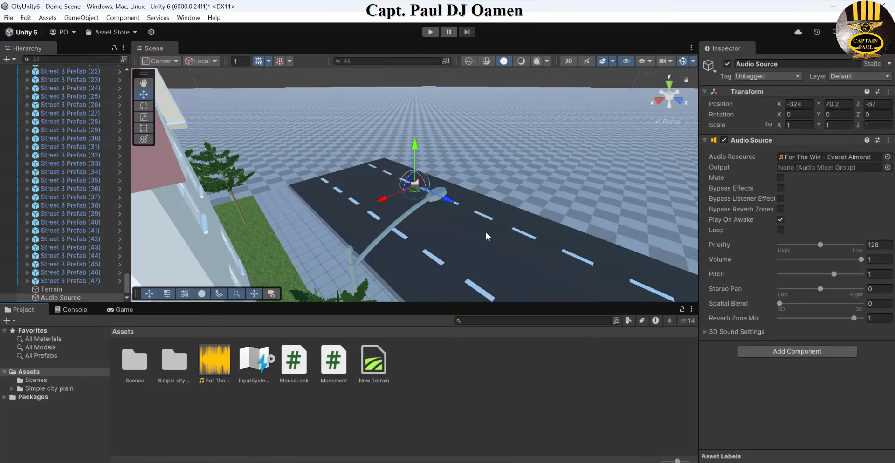
- Select the Terrain and open the Package Manager from the Window menu
click(549, 169)
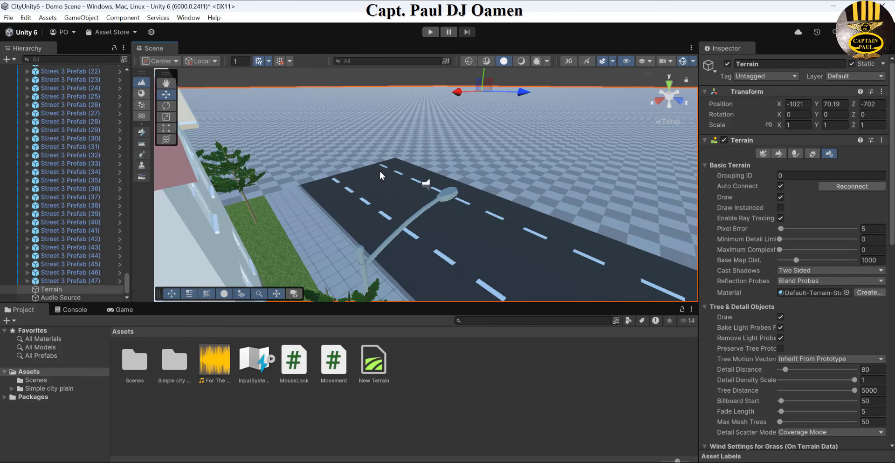
click(190, 17)
click(207, 147)
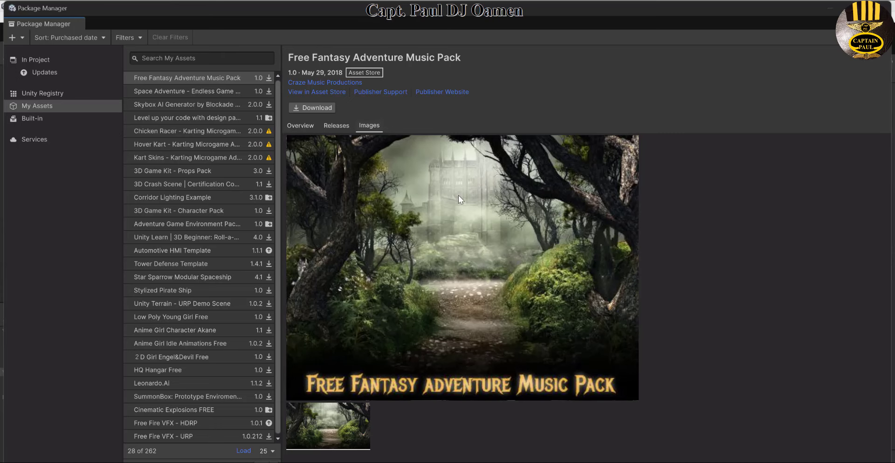
- Search My Assets for 'Con' and download the Conifers [BOTD] 2.01 update
click(200, 58)
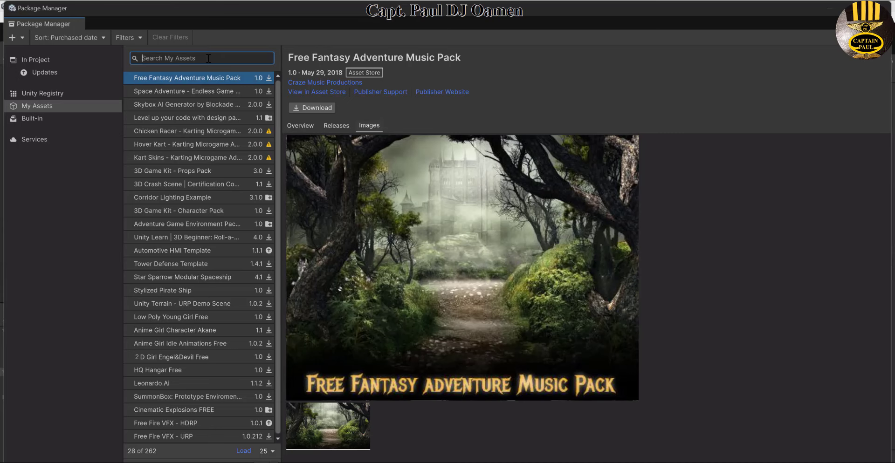
text(Con)
click(181, 117)
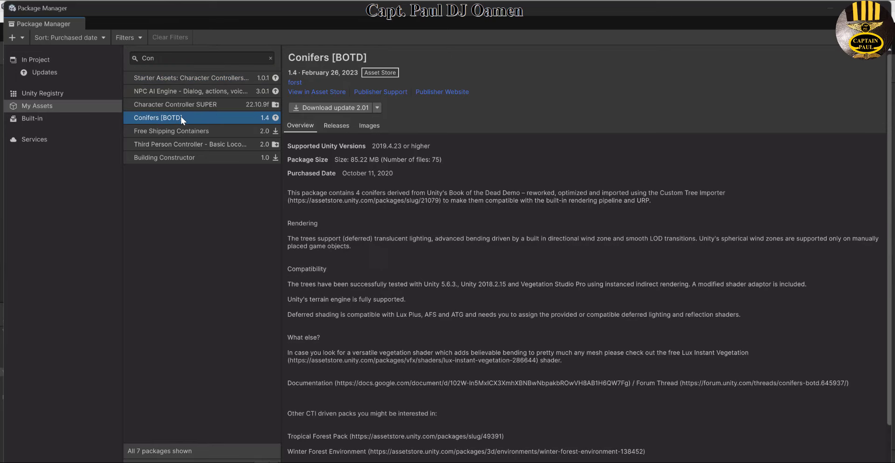
click(337, 108)
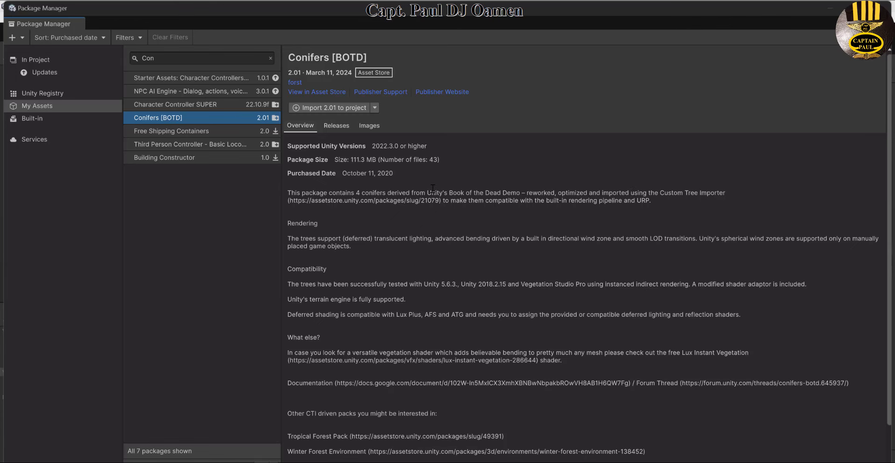
click(375, 130)
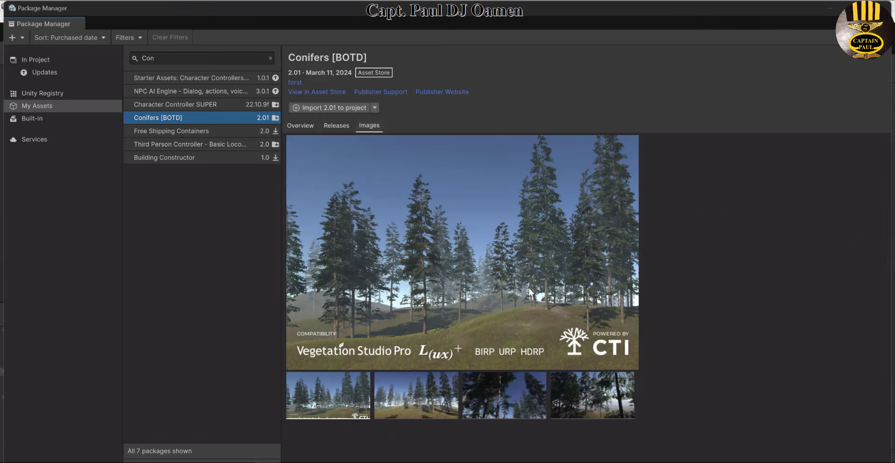
- Import all Conifers 2.01 files, then close the installer and Package Manager
click(326, 107)
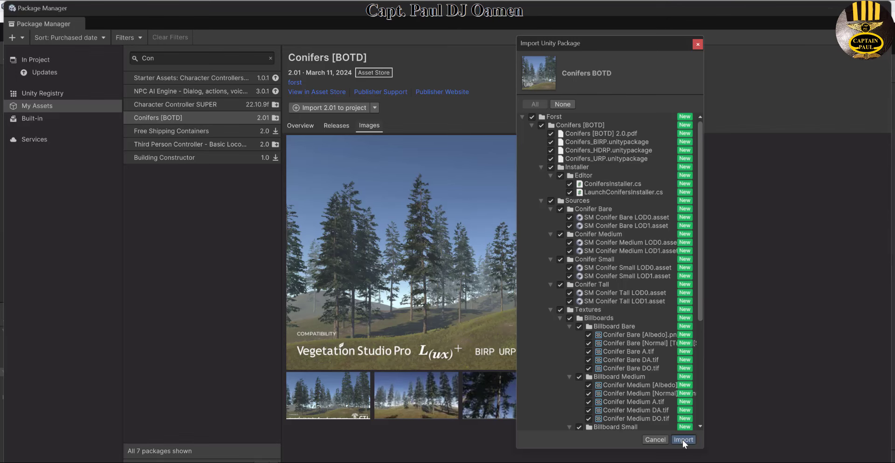
click(683, 439)
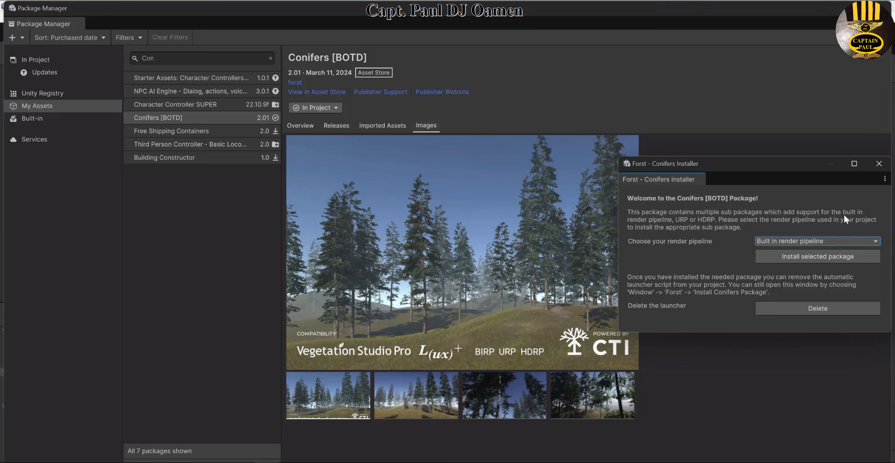
click(879, 168)
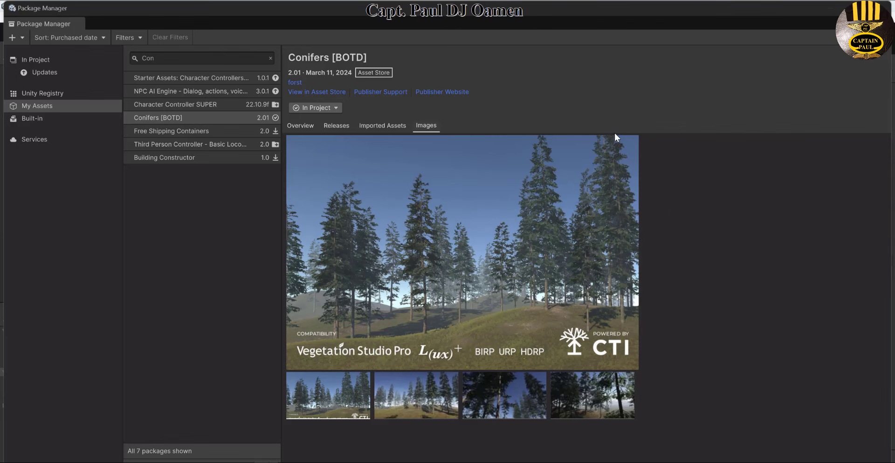
click(881, 7)
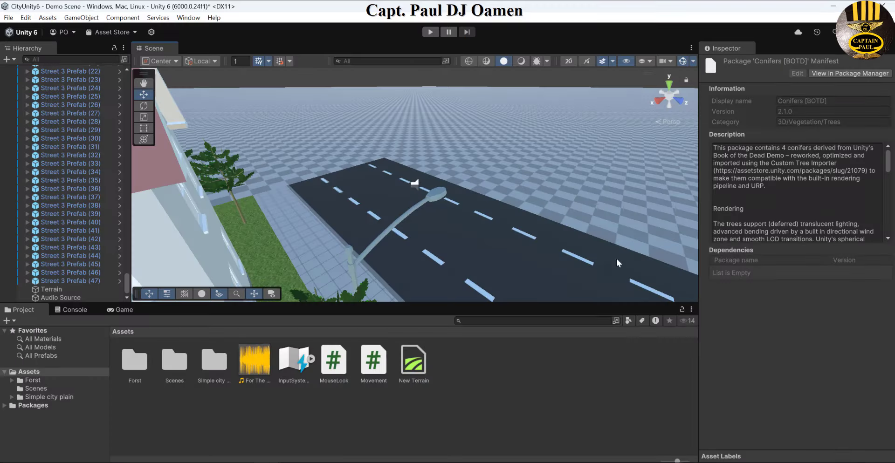
- Open the imported Forst folder in the Project assets and select the Terrain
click(486, 377)
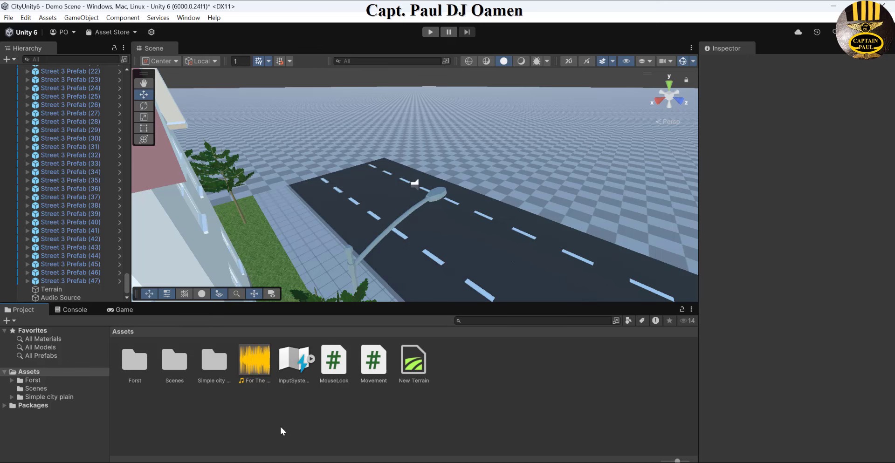
double_click(135, 361)
click(337, 387)
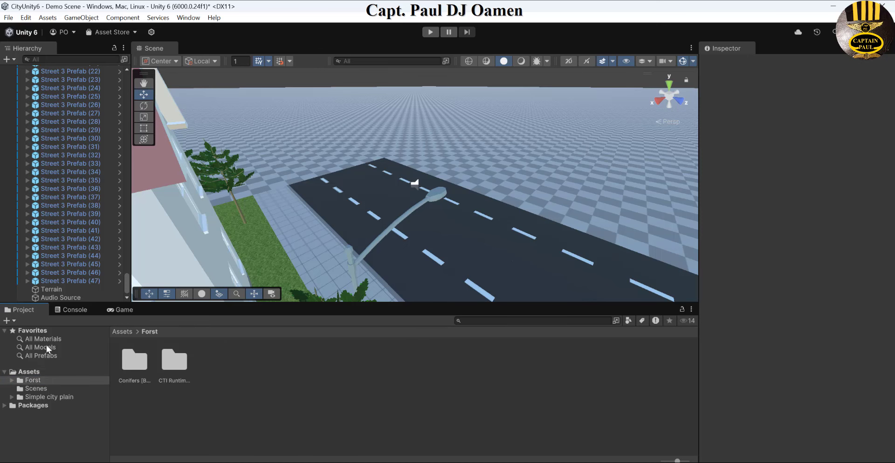
click(496, 154)
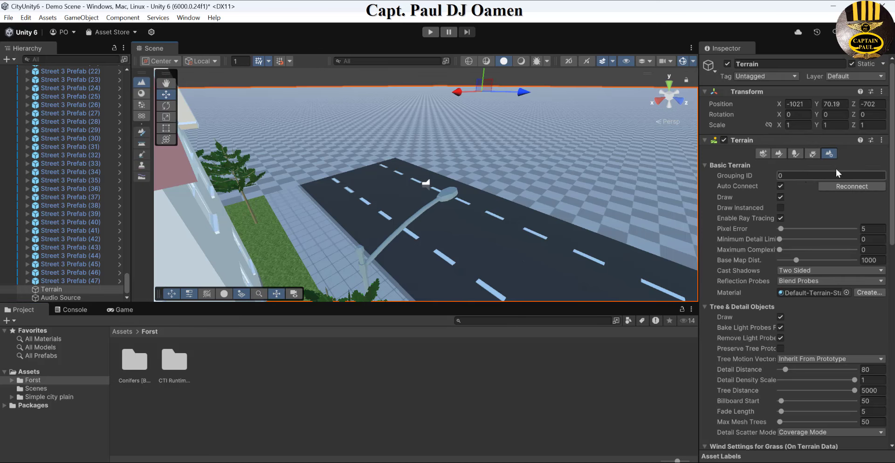
- Add PF Conifer Small BOTD as a new tree prefab in the terrain's Paint Trees list
click(794, 154)
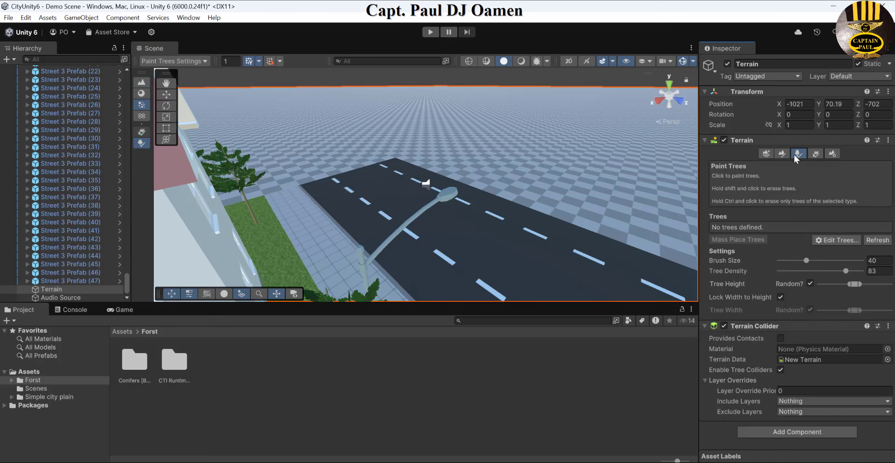
click(842, 238)
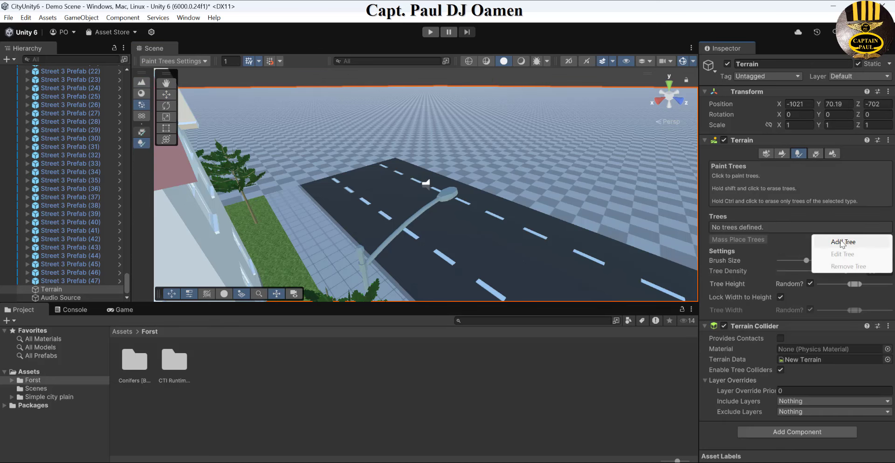
click(840, 241)
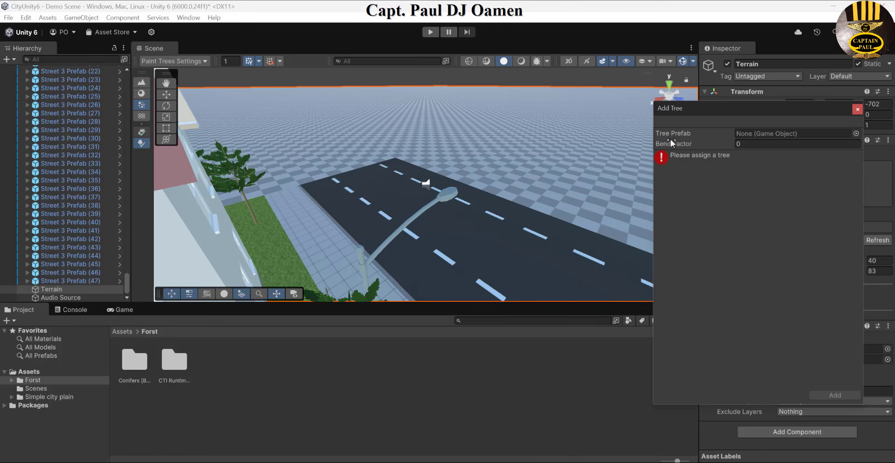
click(855, 134)
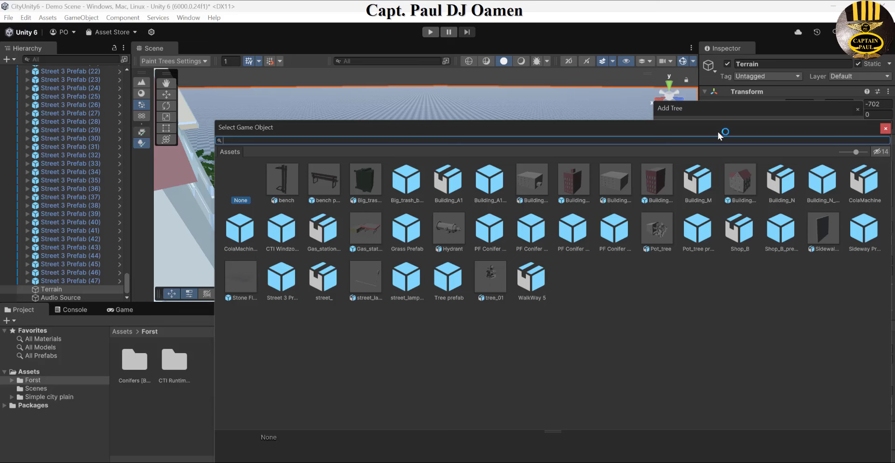
drag(718, 128, 594, 101)
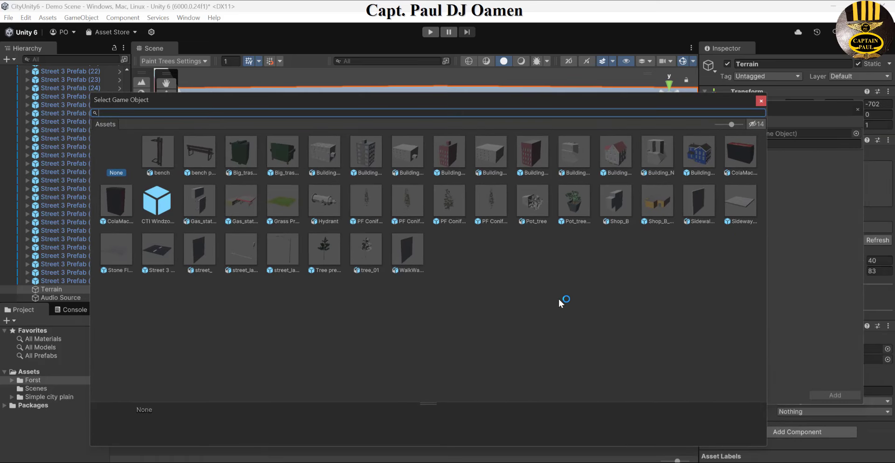
click(450, 198)
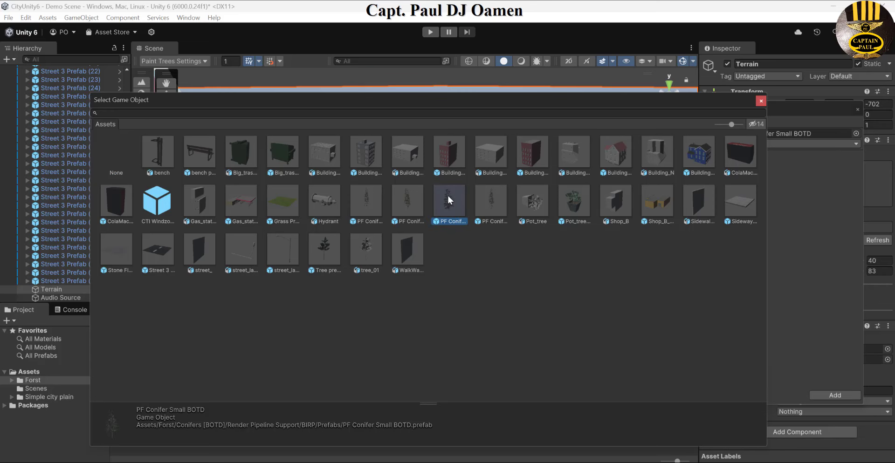
click(764, 103)
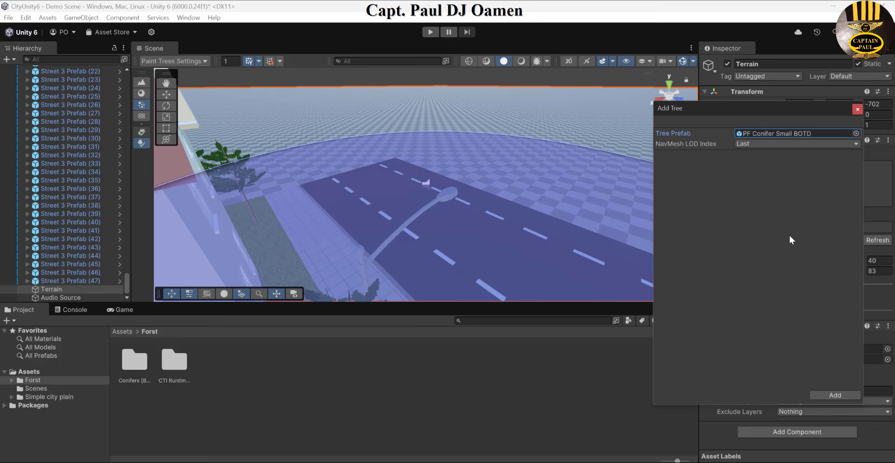
click(834, 394)
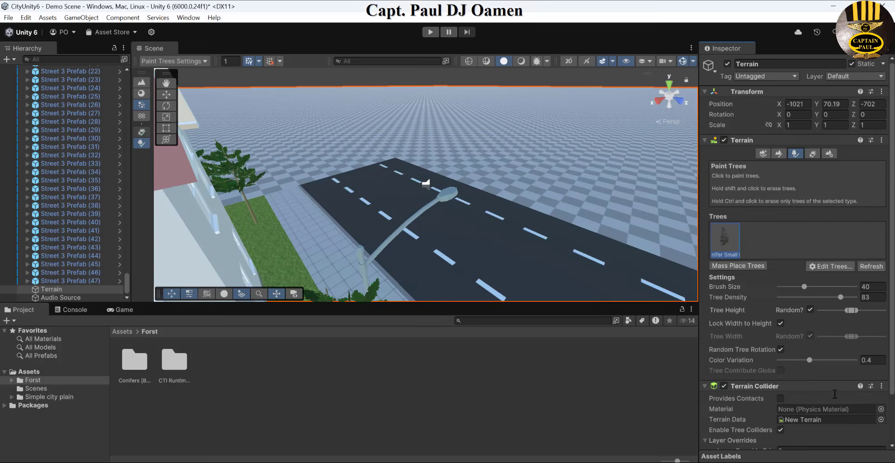
- Mass place 100000 conifer trees across the entire terrain
click(729, 267)
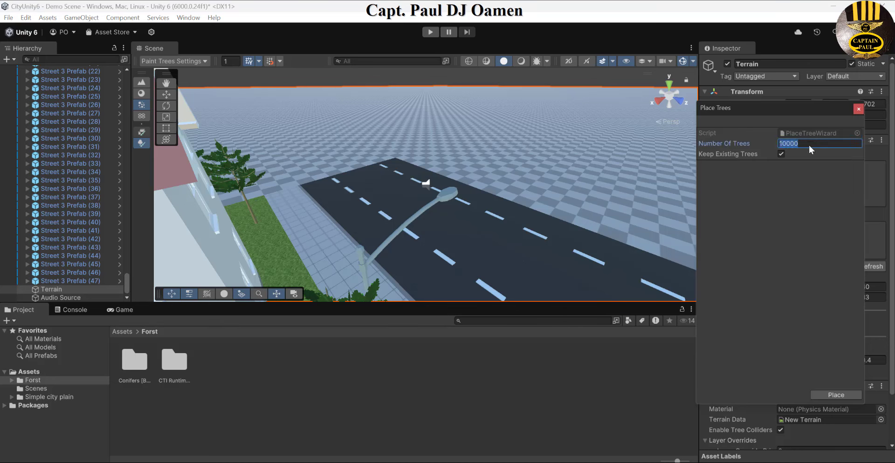
click(785, 144)
text(0)
click(829, 394)
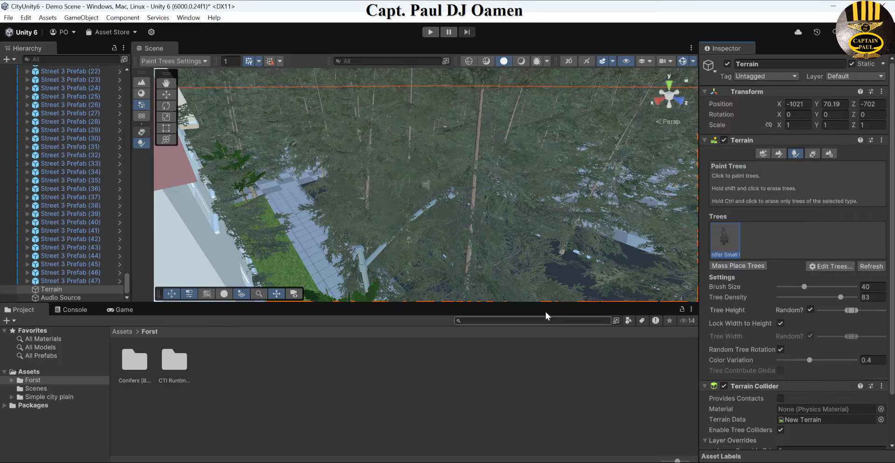
click(433, 31)
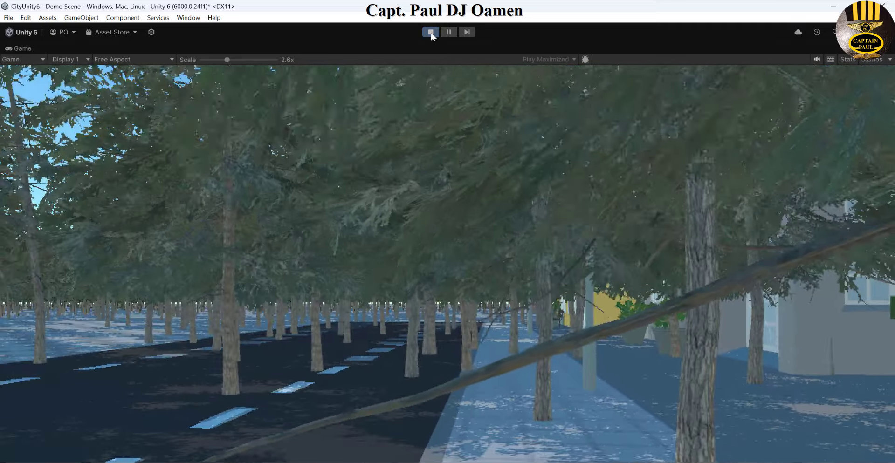
click(430, 32)
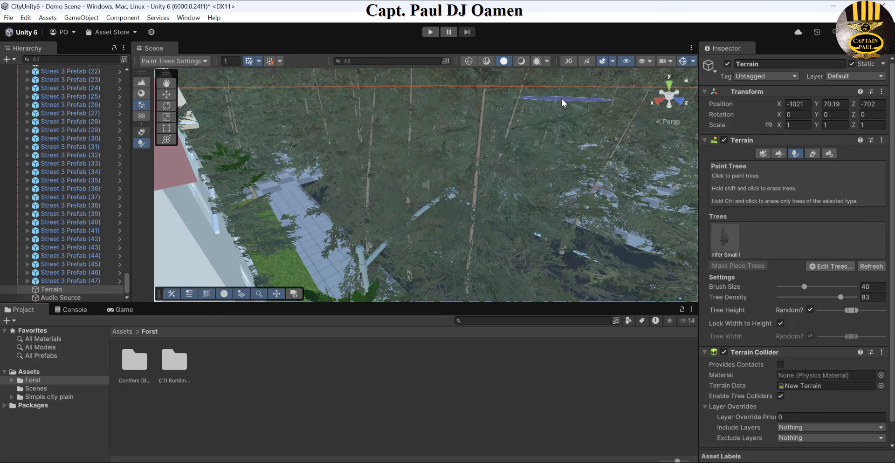
- Orbit, pan and zoom out the Scene view to survey the conifer-covered terrain around the town
click(829, 154)
alt+drag(539, 137, 476, 256)
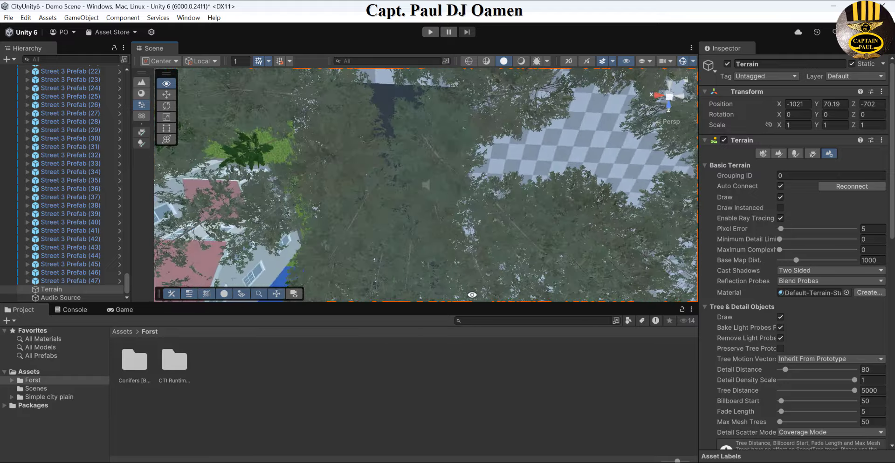
scroll(479, 231, down, 10)
scroll(469, 245, down, 2)
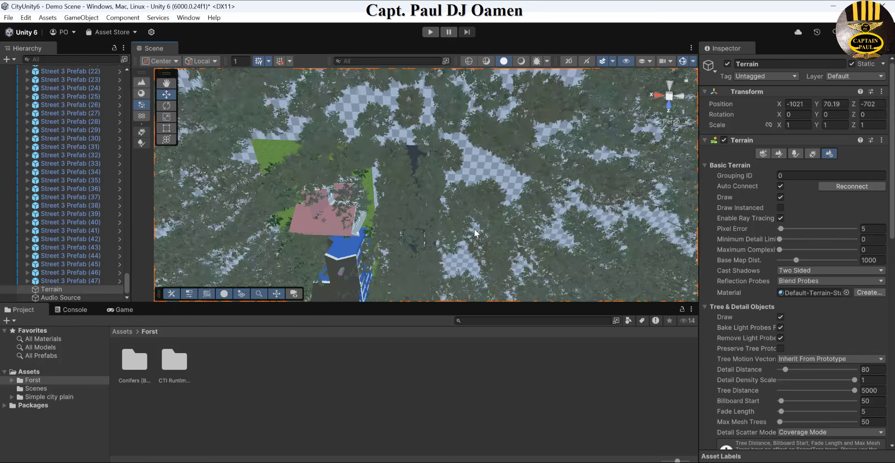
middle_drag(474, 228, 464, 254)
drag(462, 222, 462, 256)
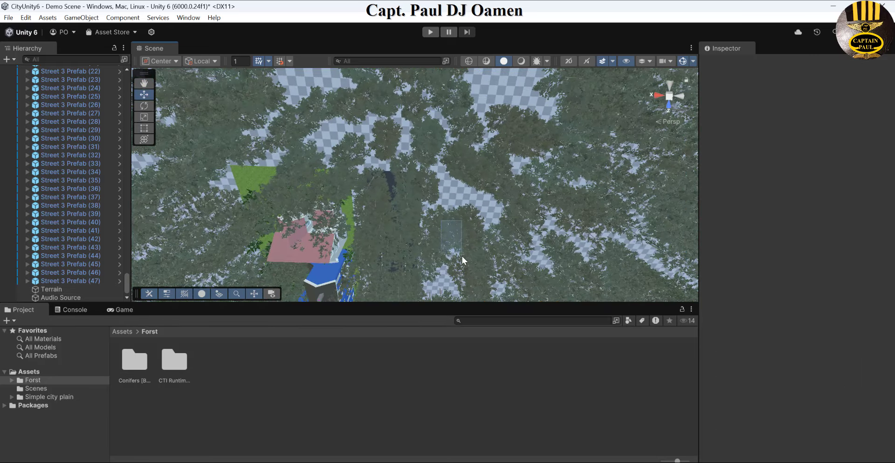
scroll(462, 236, down, 8)
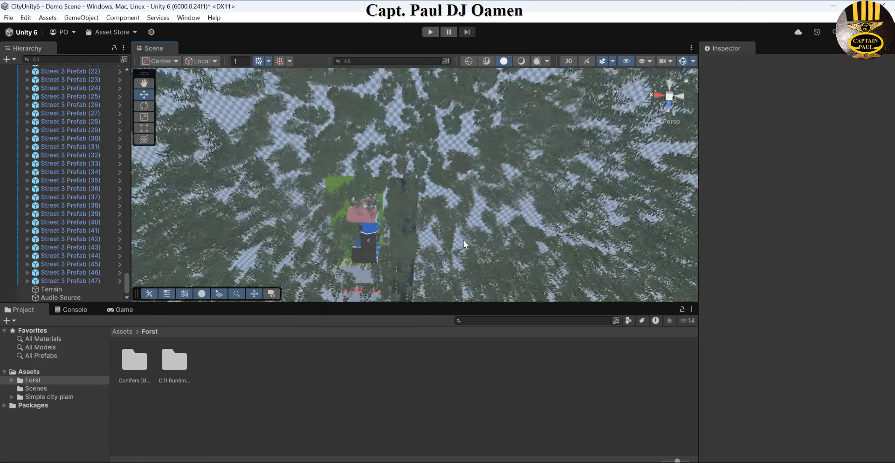
scroll(412, 217, down, 6)
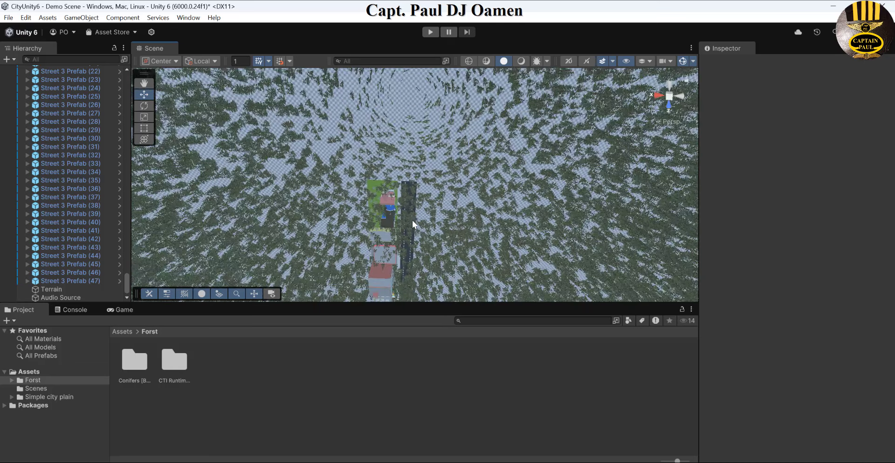
scroll(416, 209, down, 2)
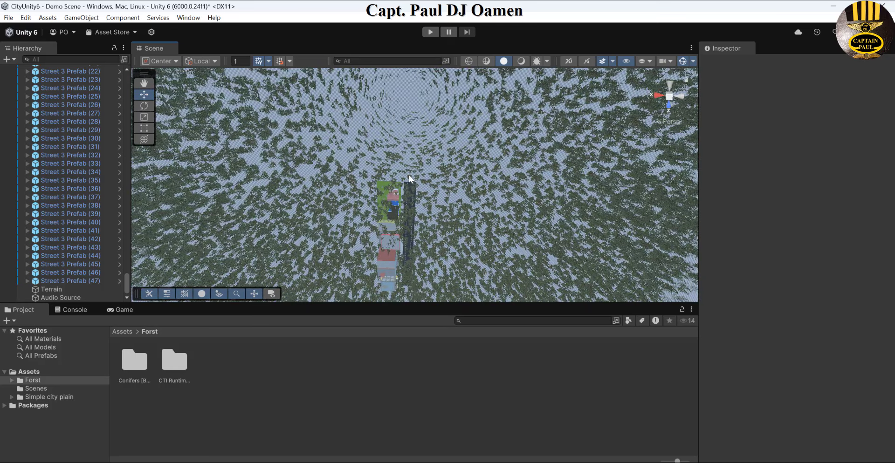
scroll(455, 253, down, 3)
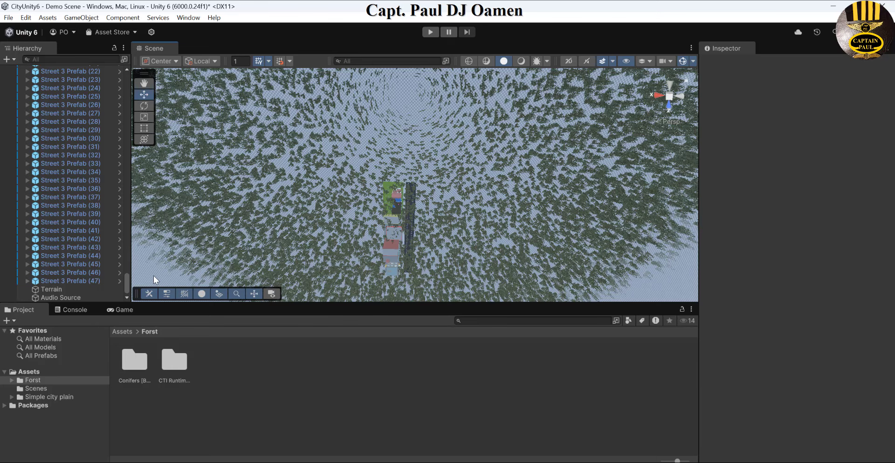
- Erase conifers around the streets with the Conifer Small tree type, leaving an open clearing
click(55, 289)
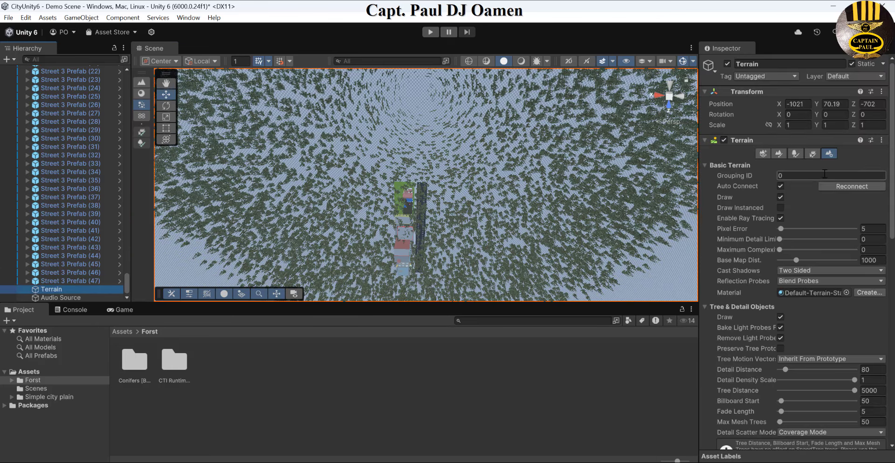
click(794, 153)
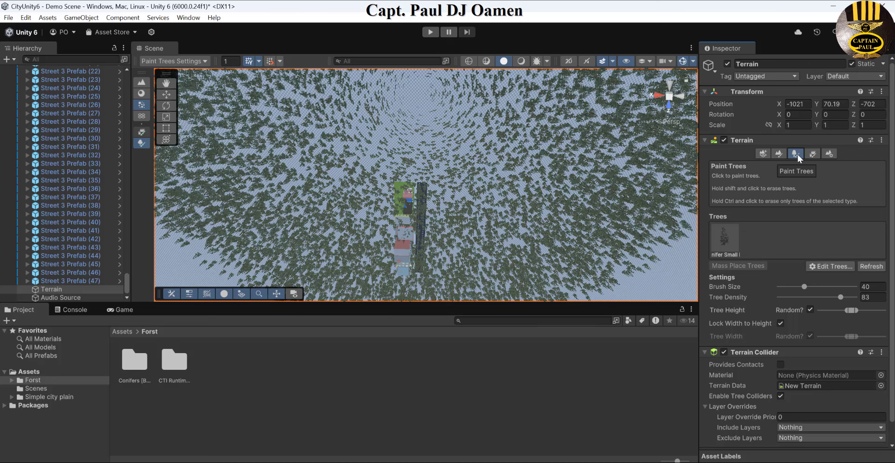
click(735, 240)
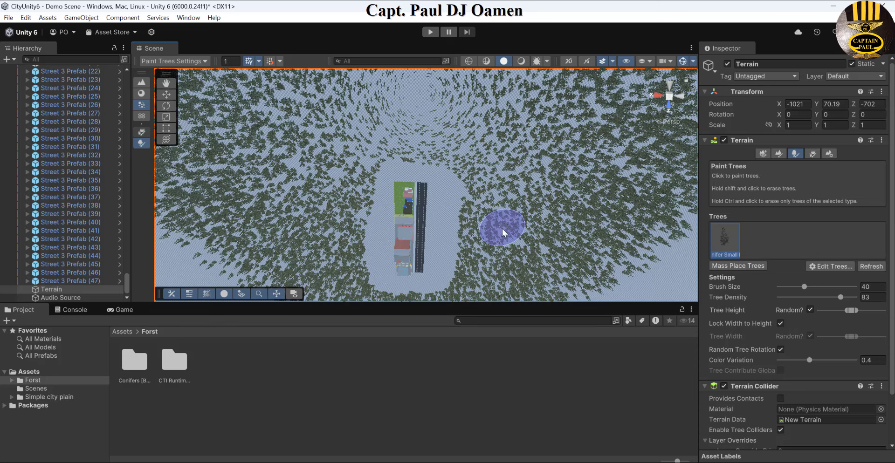
alt+drag(502, 229, 508, 108)
alt+drag(500, 265, 499, 116)
- Play the scene, walk forward along the street with W, then stop play mode
click(429, 32)
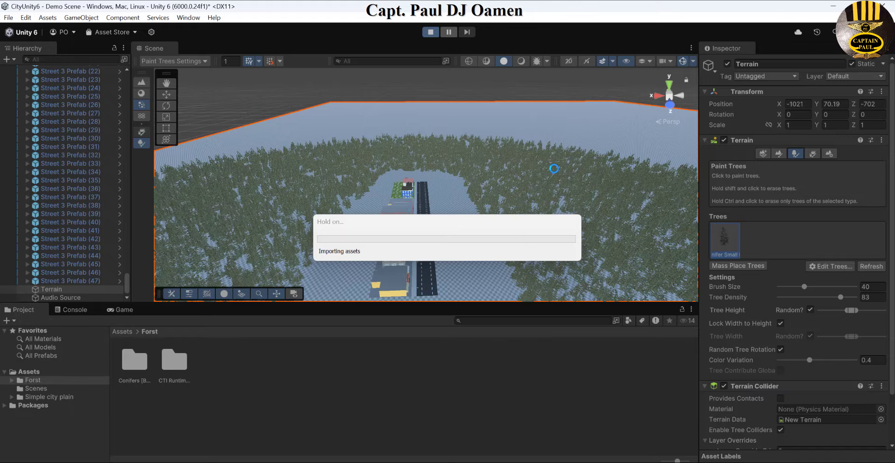
key(w)
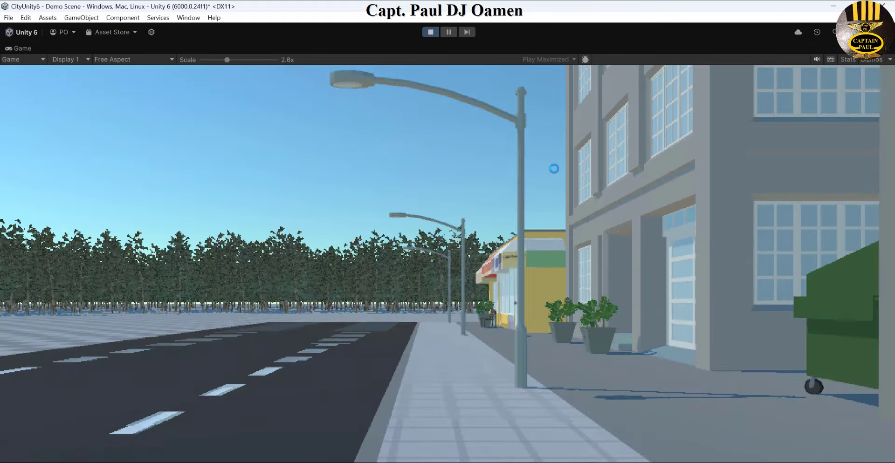
key(w)
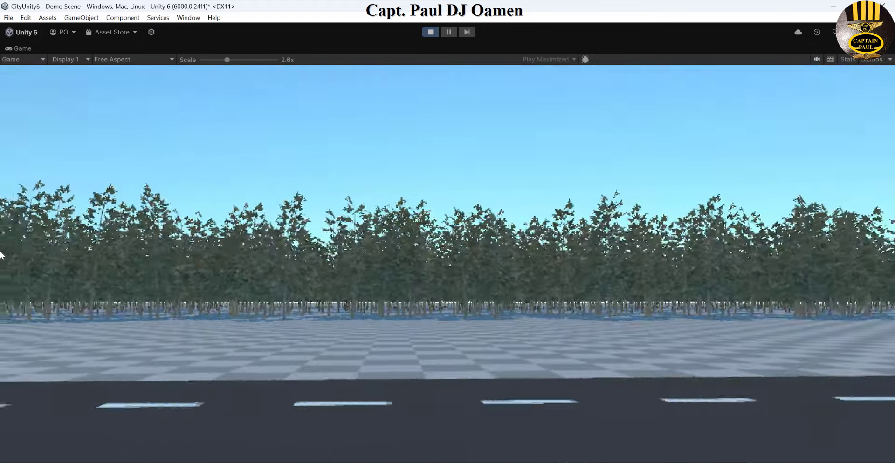
key(w)
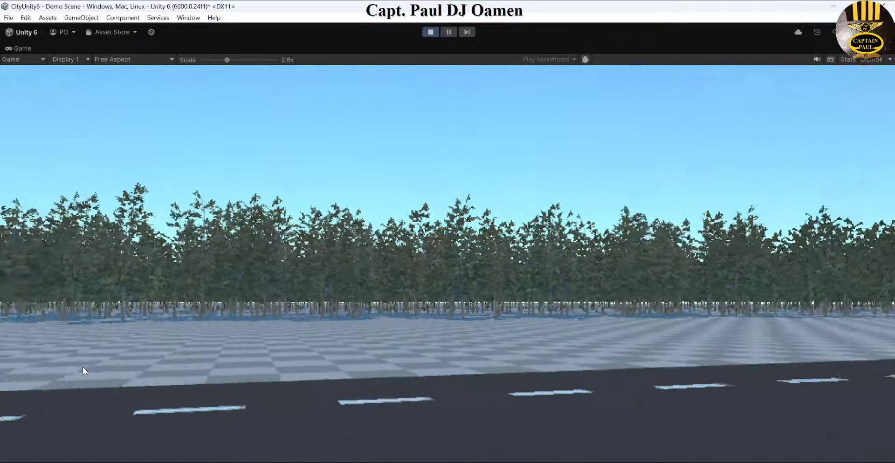
key(w)
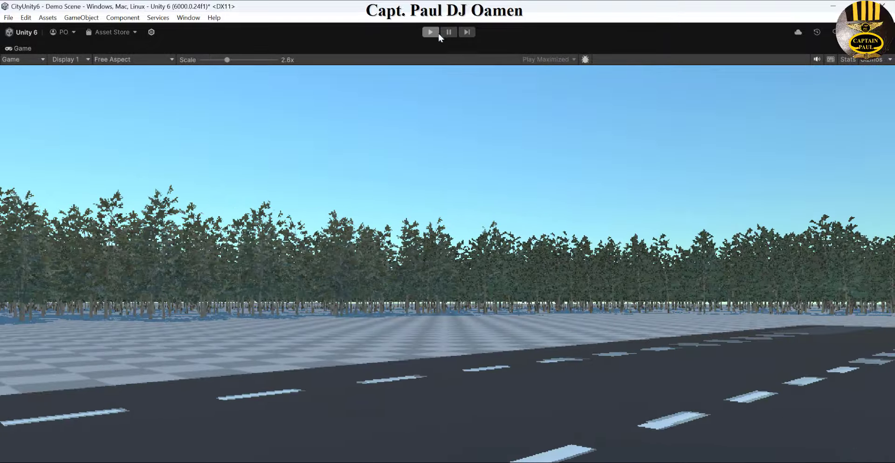
click(431, 32)
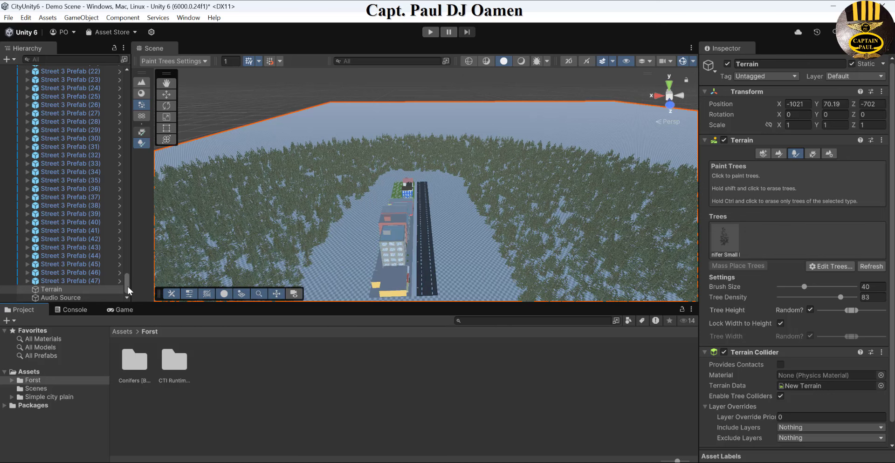
- Select the city objects from ColaMachine prefab down, duplicate them, and drag the copy along X beside the original
click(90, 281)
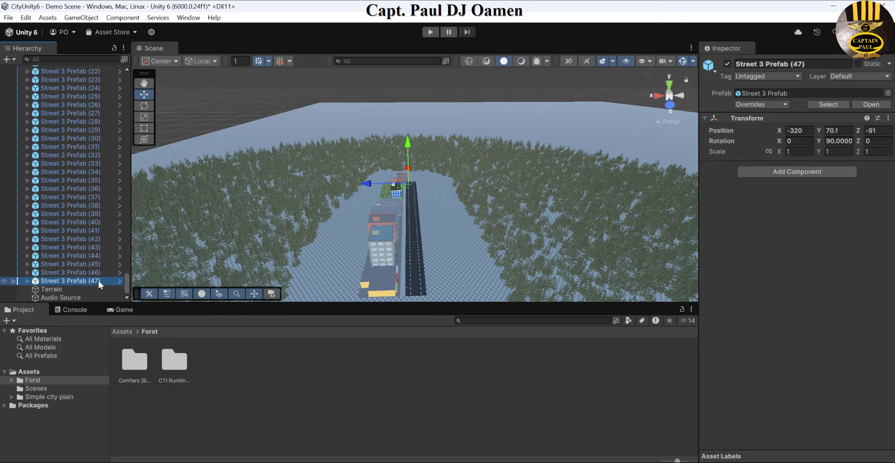
drag(125, 290, 147, 88)
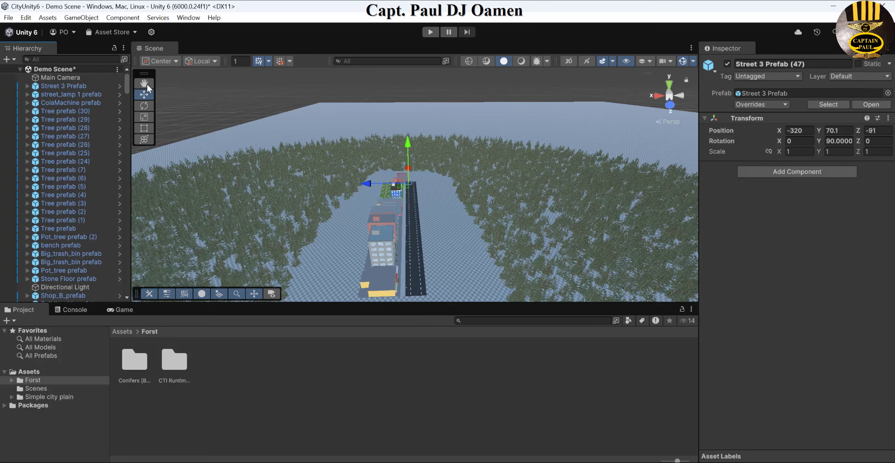
shift+click(96, 101)
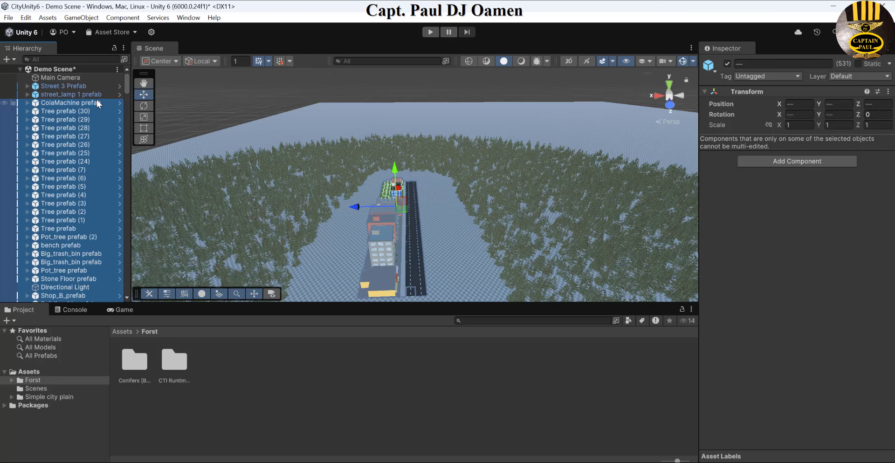
scroll(96, 100, down, 15)
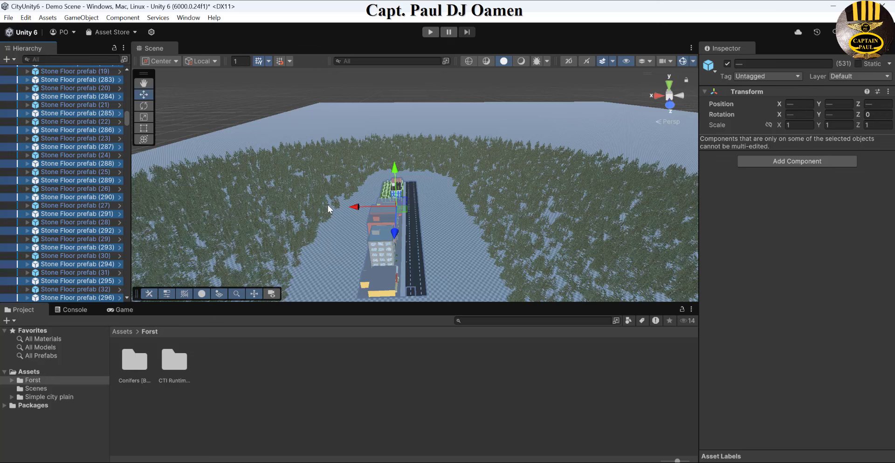
drag(351, 209, 401, 217)
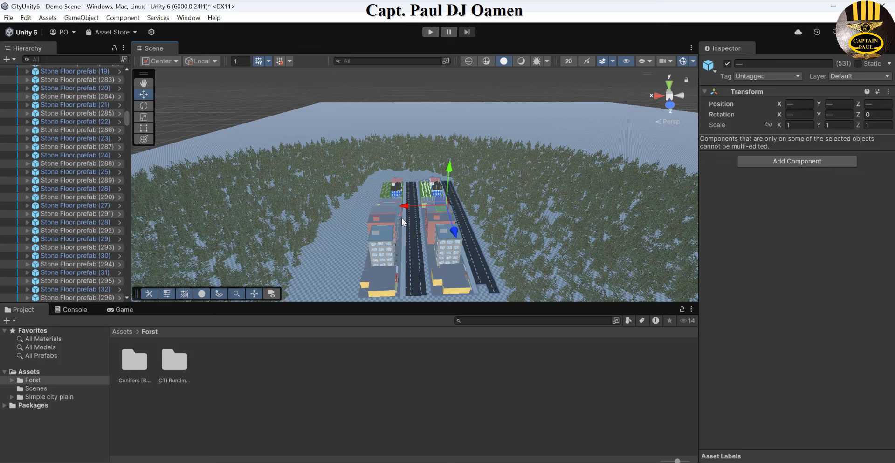
- Rotate the copied block 180° around Y, nudge it left toward the road, and start play mode
click(146, 107)
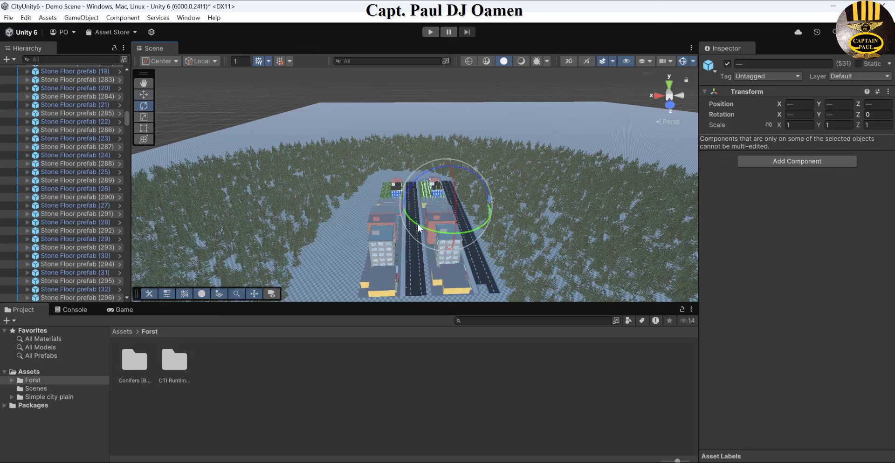
drag(418, 227, 558, 232)
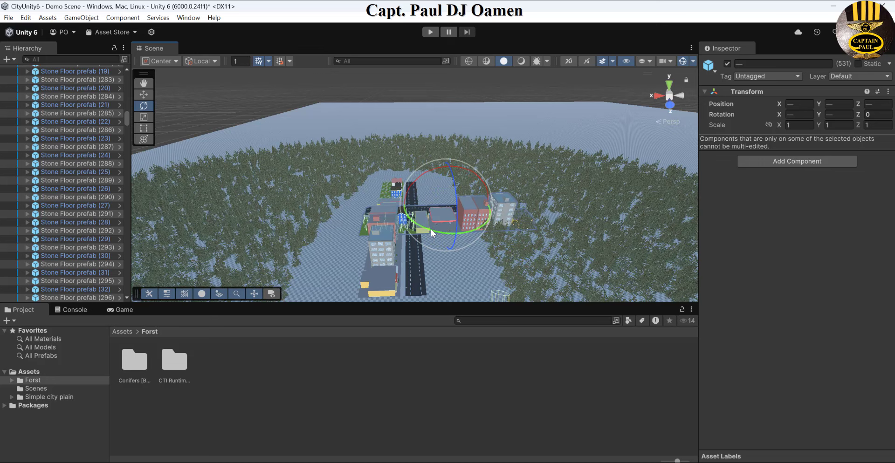
drag(430, 228, 589, 200)
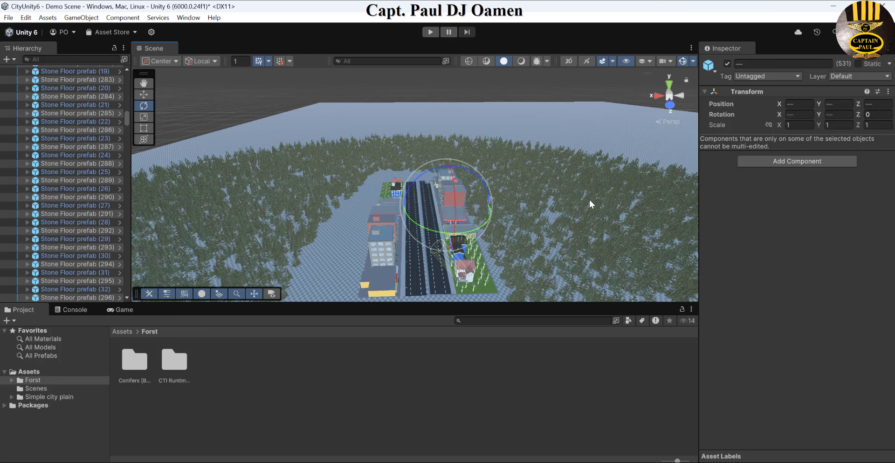
click(143, 95)
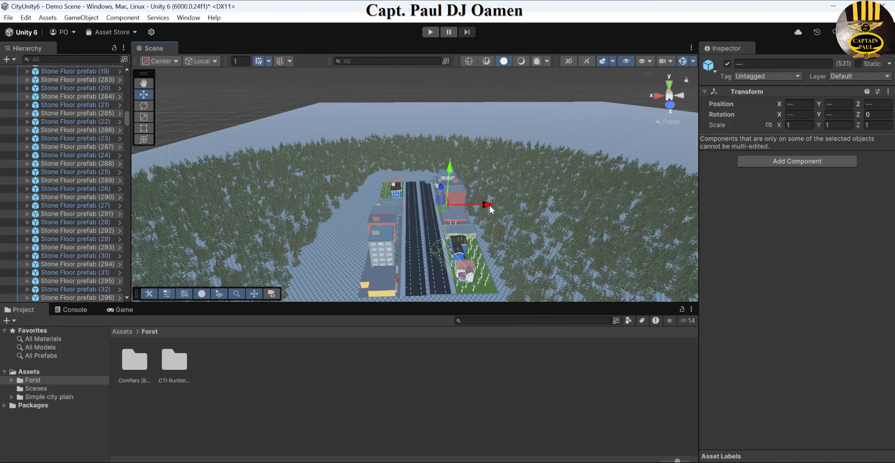
drag(489, 209, 486, 211)
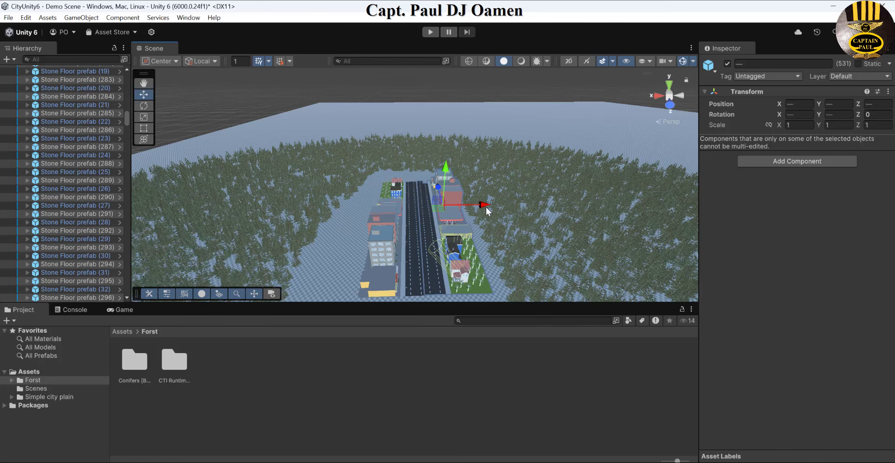
click(432, 32)
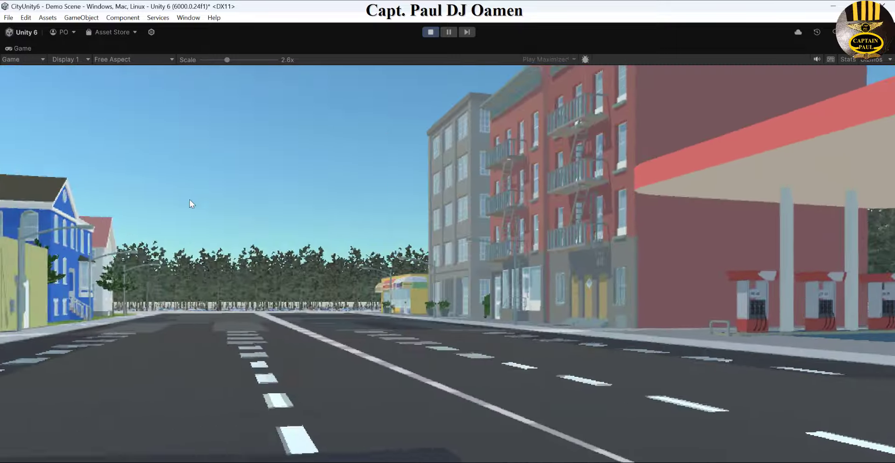
- Walk forward along the new street with W, then stop the game
key(w)
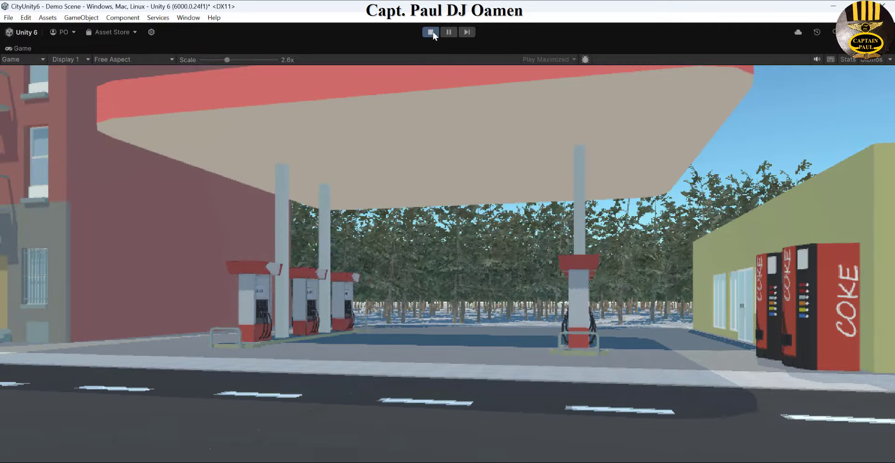
click(431, 33)
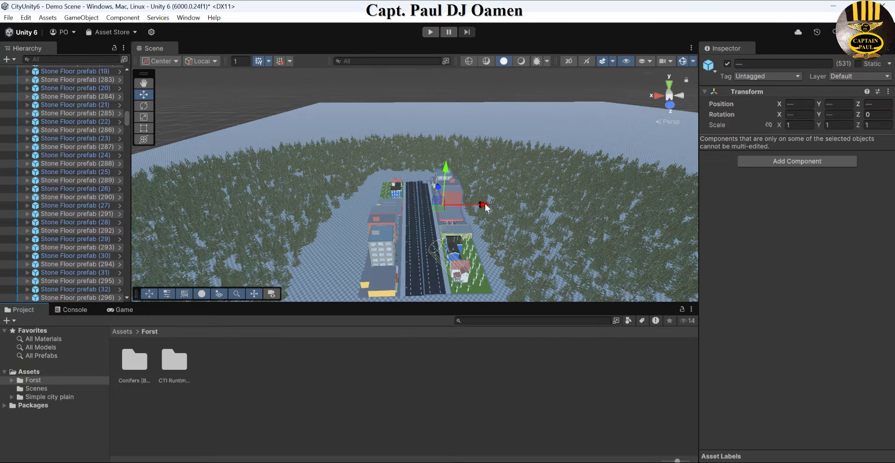
- Shift the copied block left on X closer to the road, then play the scene
scroll(510, 243, up, 5)
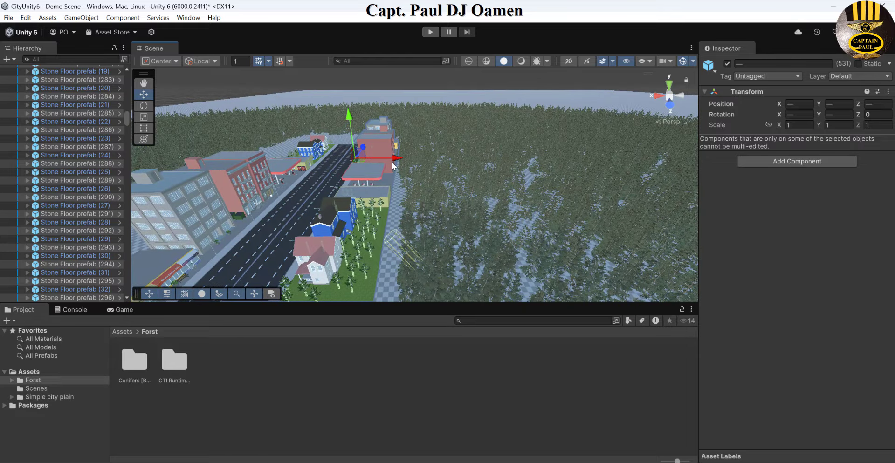
scroll(424, 186, up, 2)
drag(389, 155, 386, 153)
click(428, 32)
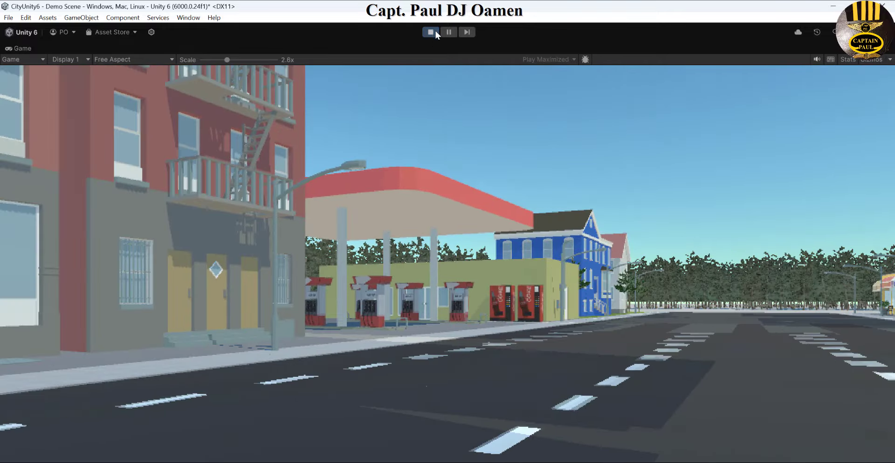
- Stop the game, replay it to test the street again, and stop once more
click(435, 30)
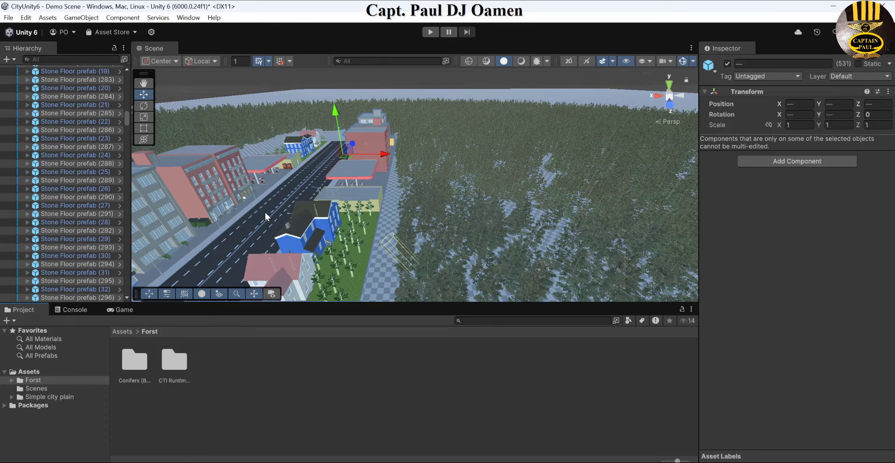
click(429, 32)
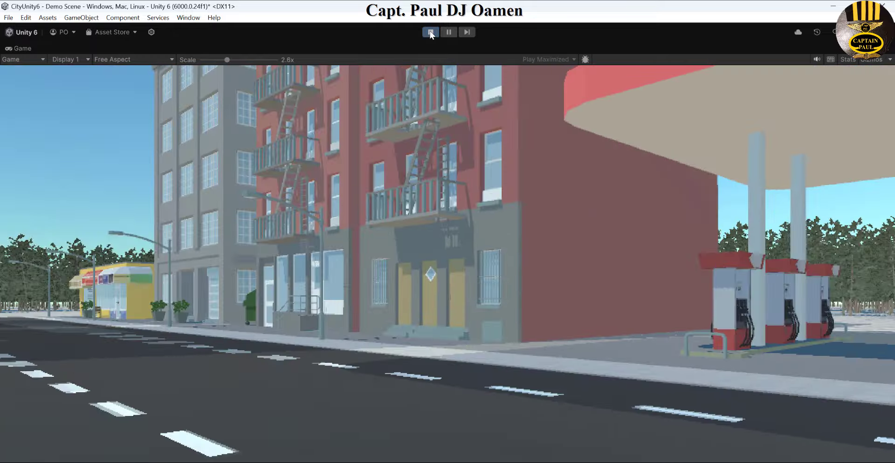
click(430, 32)
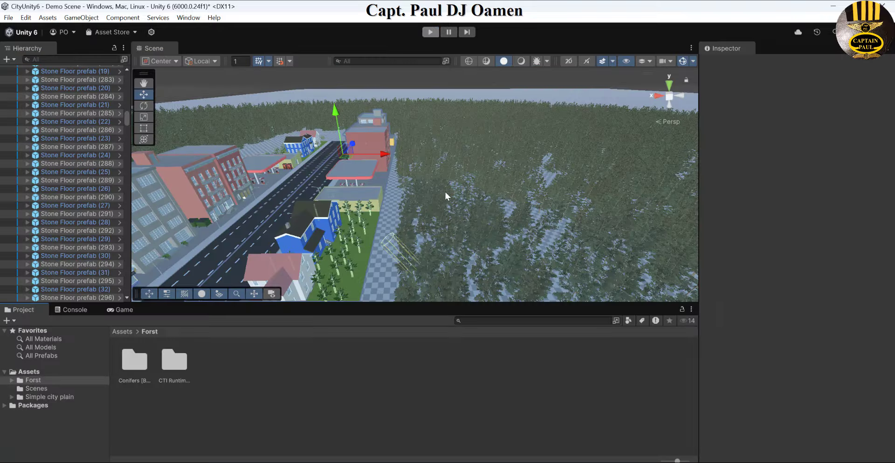
- Paint trees on the bare ground right of the street, then show the Terrain's general settings
click(383, 280)
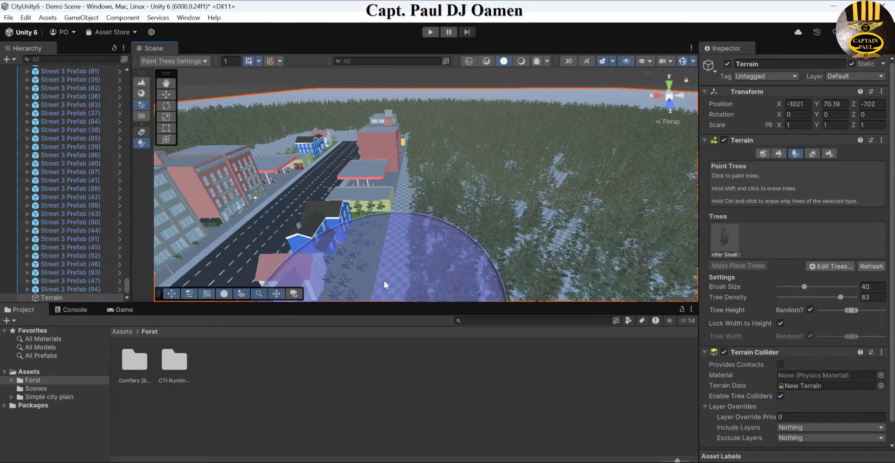
mouse_move(437, 228)
mouse_down()
mouse_move(466, 214)
mouse_move(460, 267)
mouse_up()
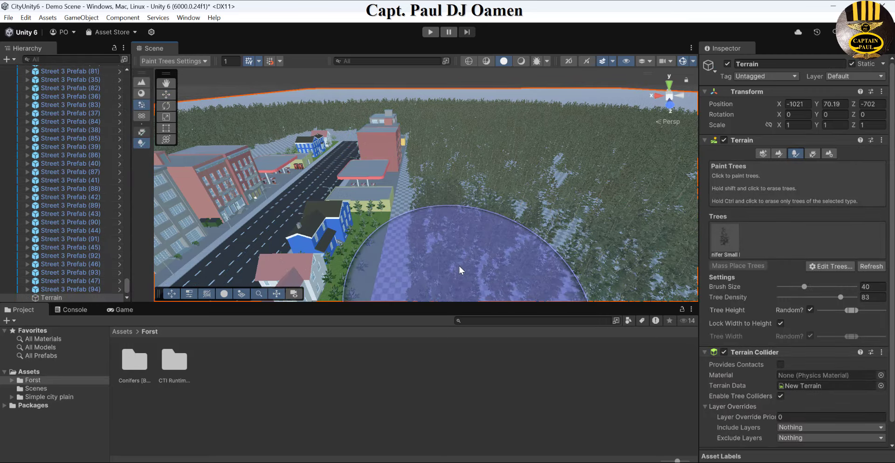
click(75, 297)
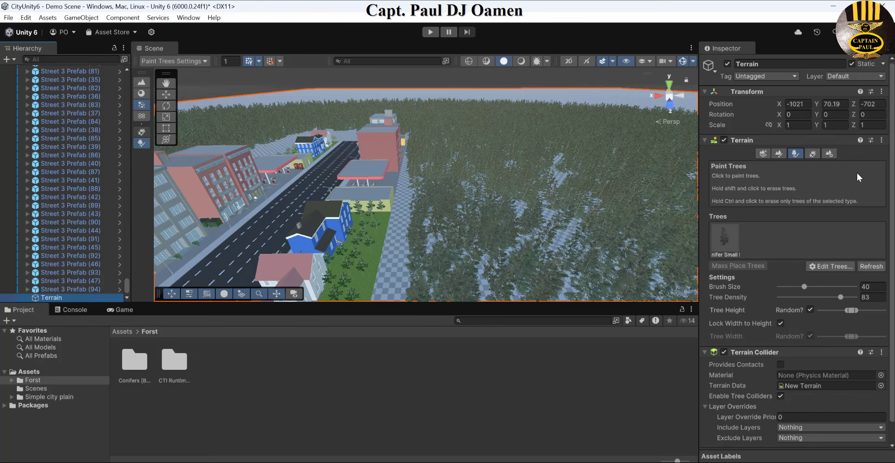
click(829, 154)
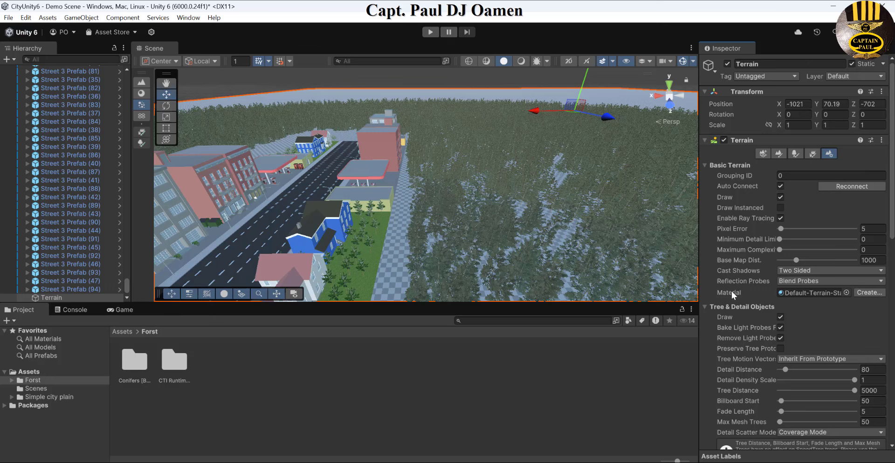
- Set the Terrain material to grass and enter Play mode to preview the green ground
click(845, 293)
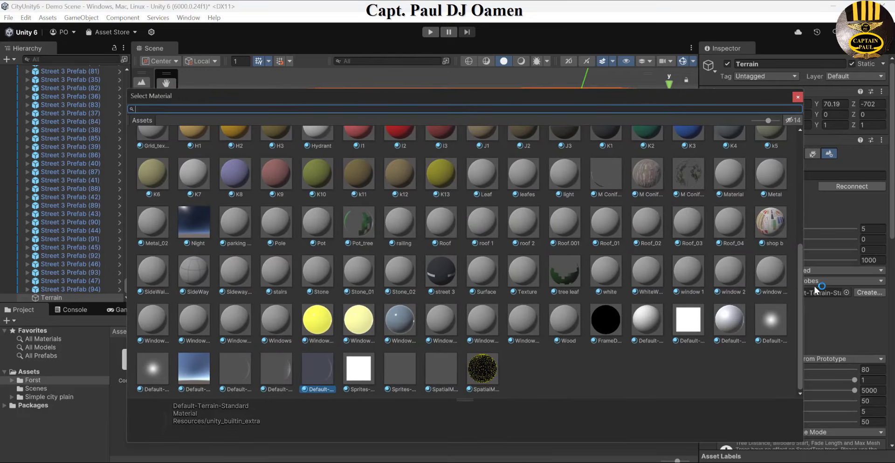
drag(800, 311, 800, 243)
scroll(664, 211, up, 1)
double_click(646, 224)
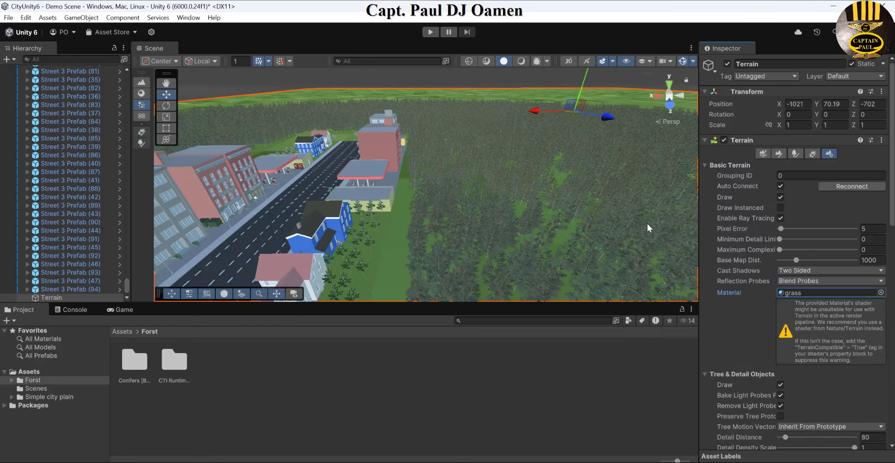
click(429, 32)
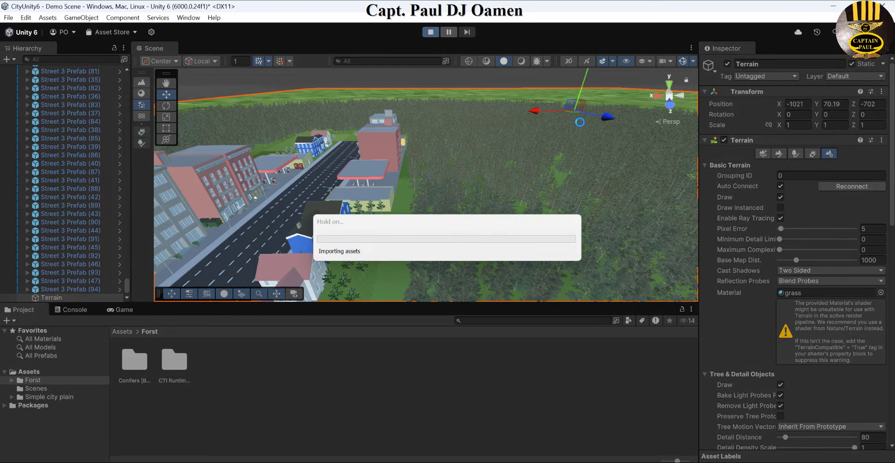